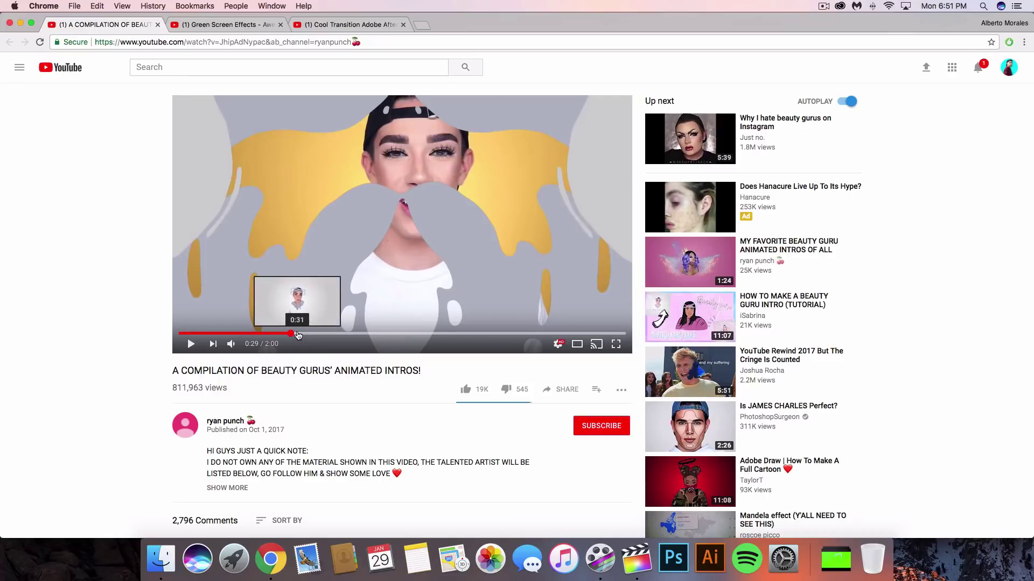
# - Watch the beauty gurus' intro compilation from 0:28, pausing at 0:32 and 0:38, then switch to Green Screen Effects
pyautogui.click(283, 334)
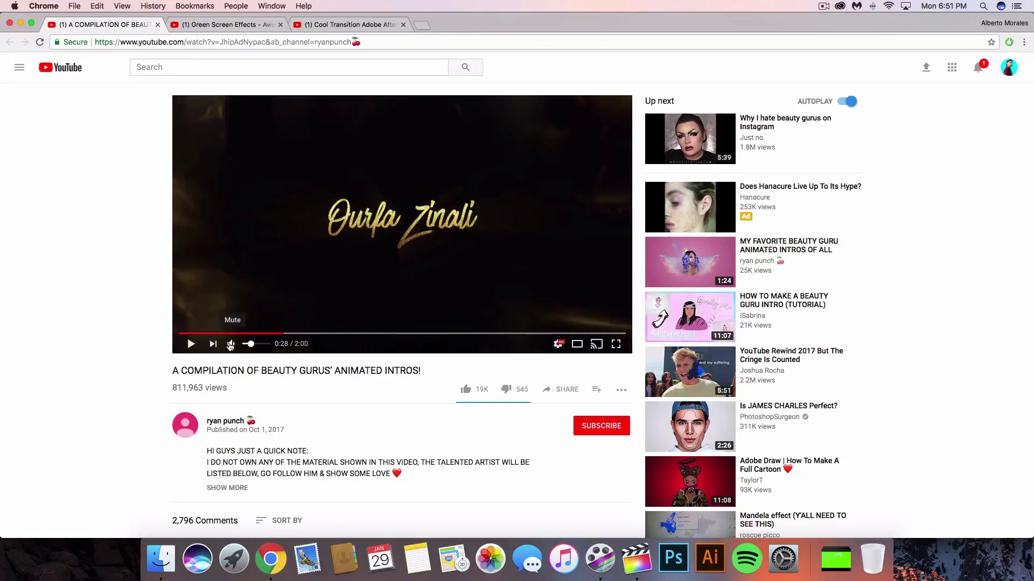
pyautogui.click(191, 344)
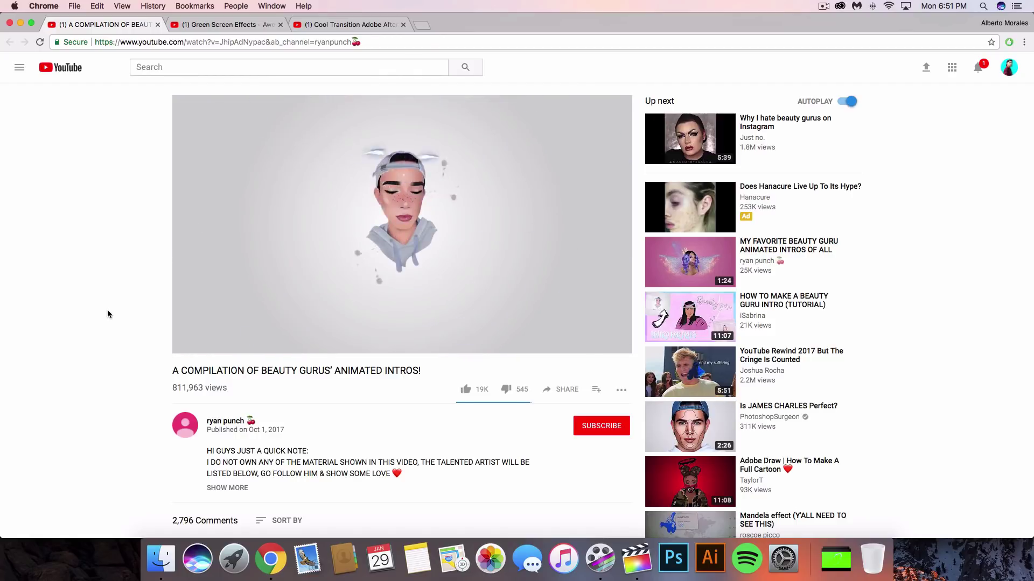
pyautogui.click(395, 255)
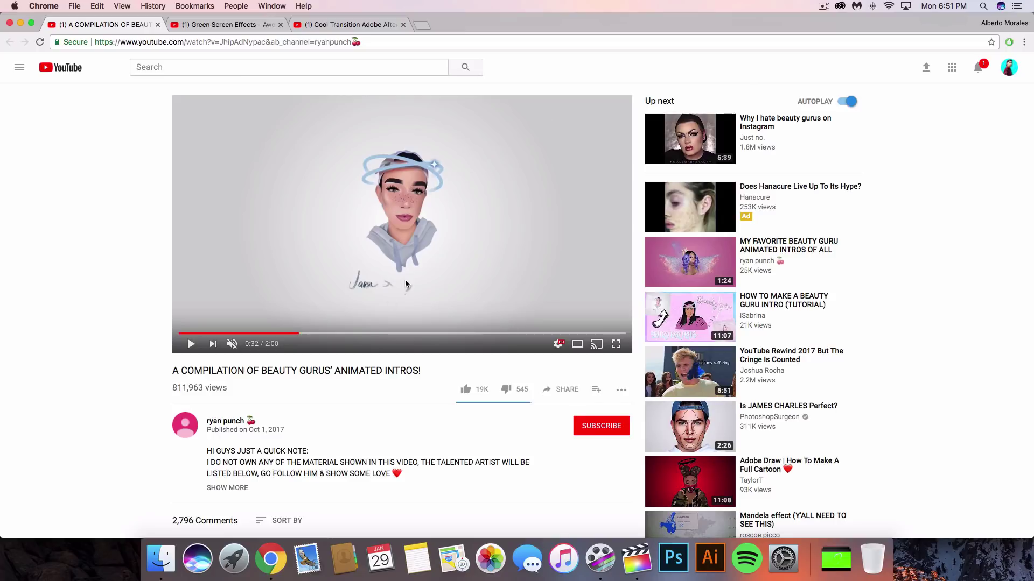
pyautogui.click(191, 345)
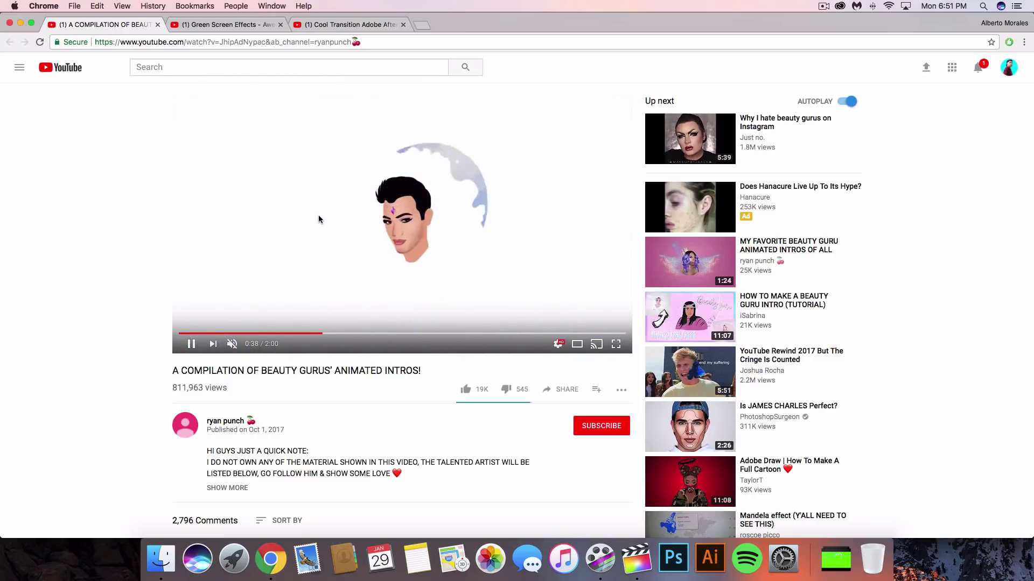
pyautogui.click(429, 210)
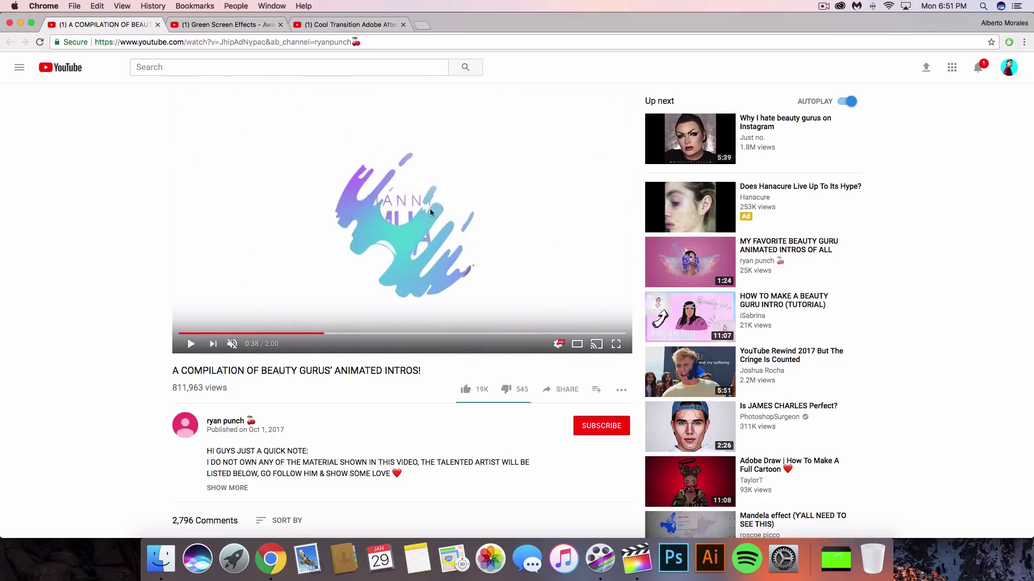
pyautogui.click(192, 343)
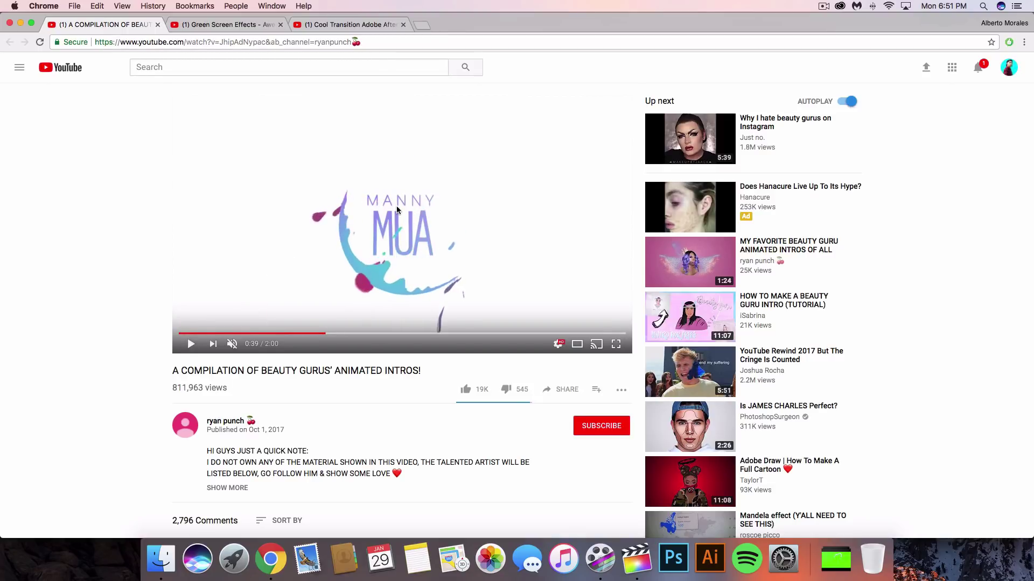
pyautogui.click(189, 344)
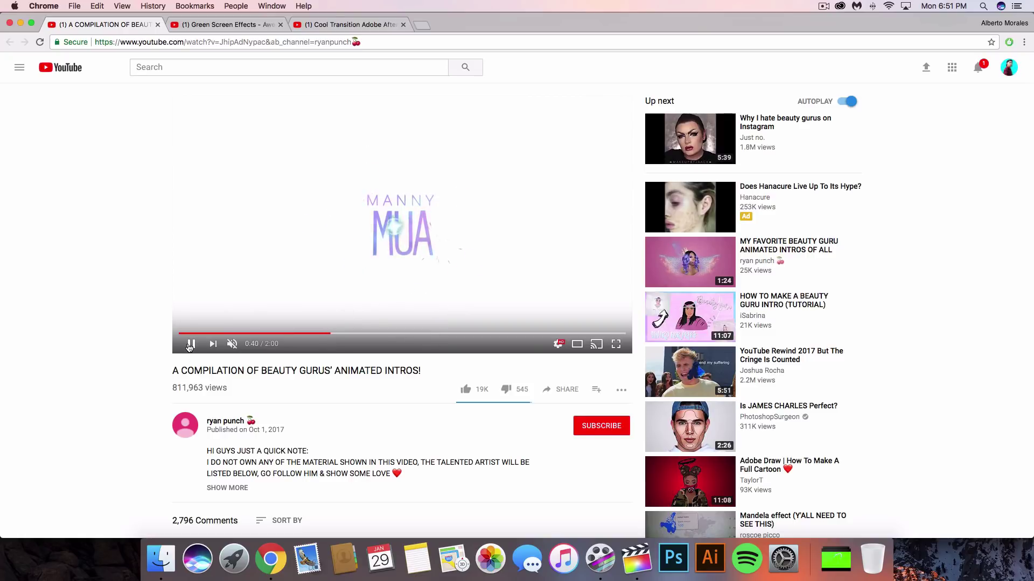
pyautogui.hotkey('ctrl', 'Tab')
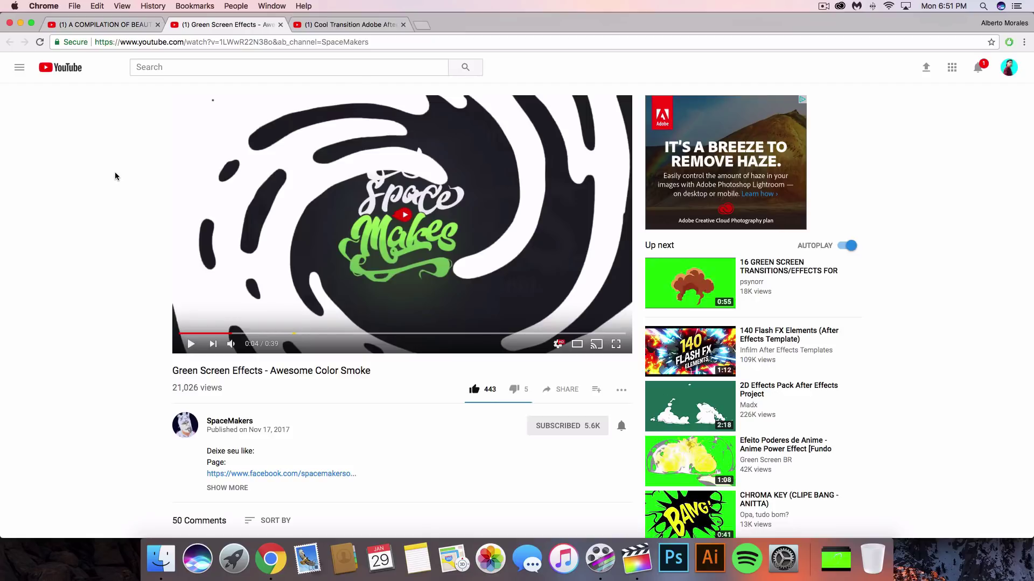
# - Play the Green Screen Effects video muted, close its overlay ad, then pause it
pyautogui.click(325, 25)
pyautogui.click(226, 25)
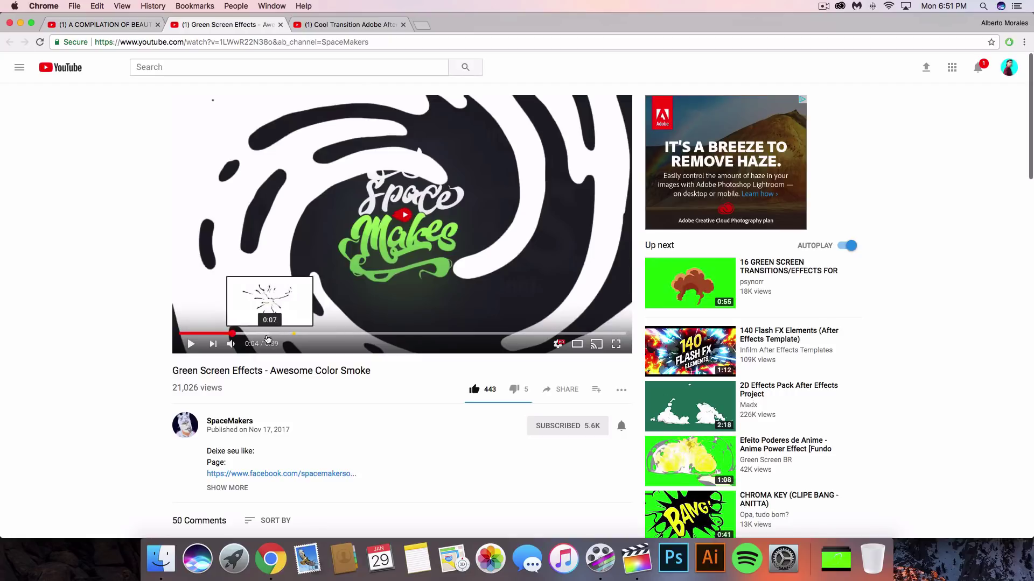
pyautogui.click(231, 344)
pyautogui.click(187, 344)
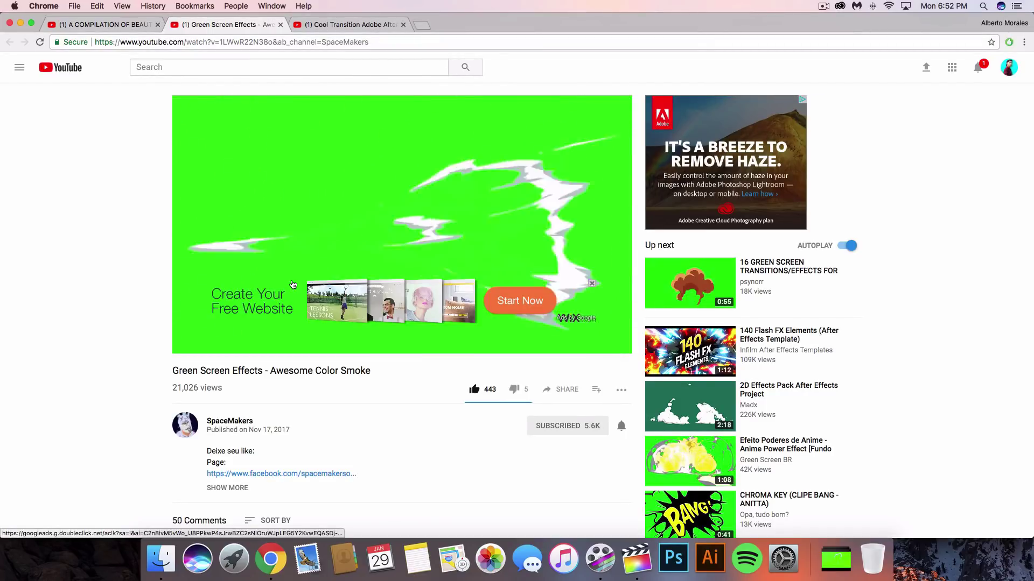
pyautogui.click(592, 284)
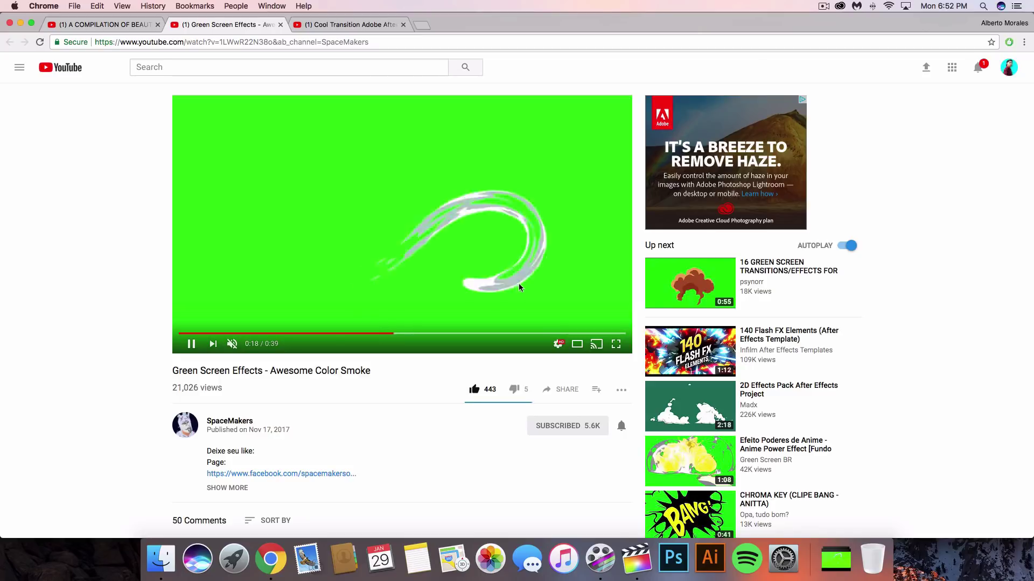
pyautogui.click(331, 201)
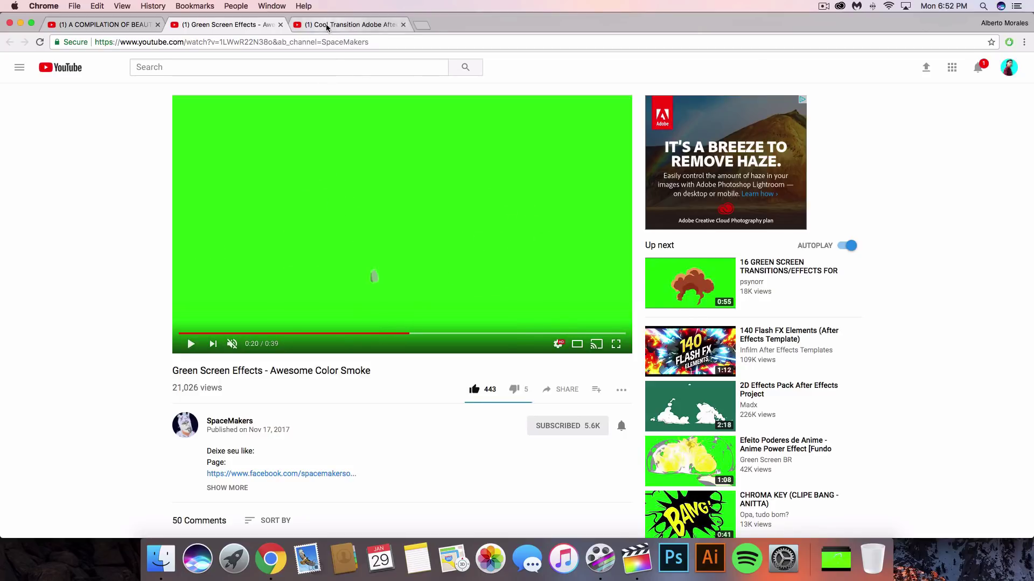
# - Preview the Cool Transition video muted, return to Green Screen Effects, and bring Final Cut Pro forward
pyautogui.click(327, 25)
pyautogui.click(253, 334)
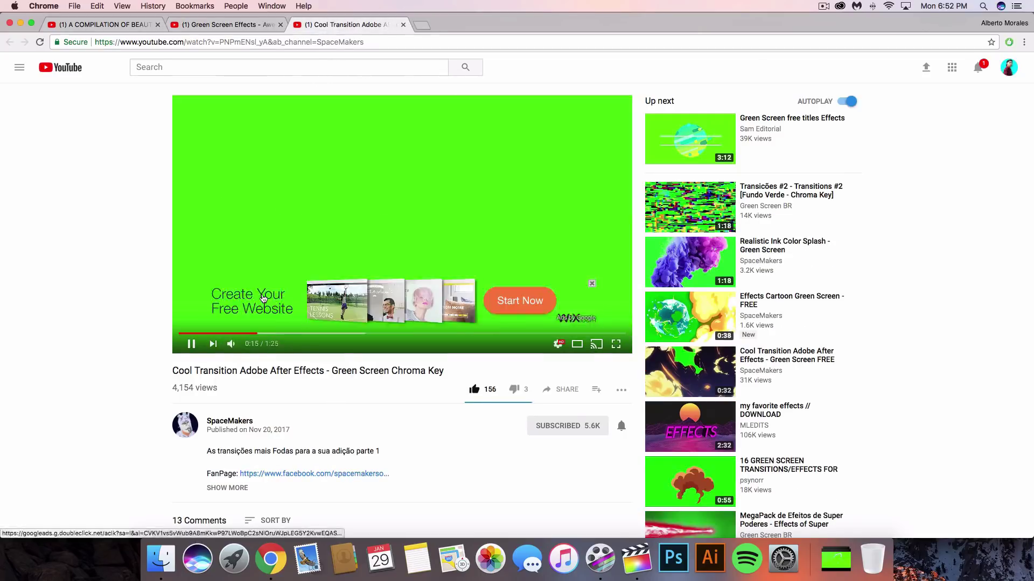
pyautogui.press('m')
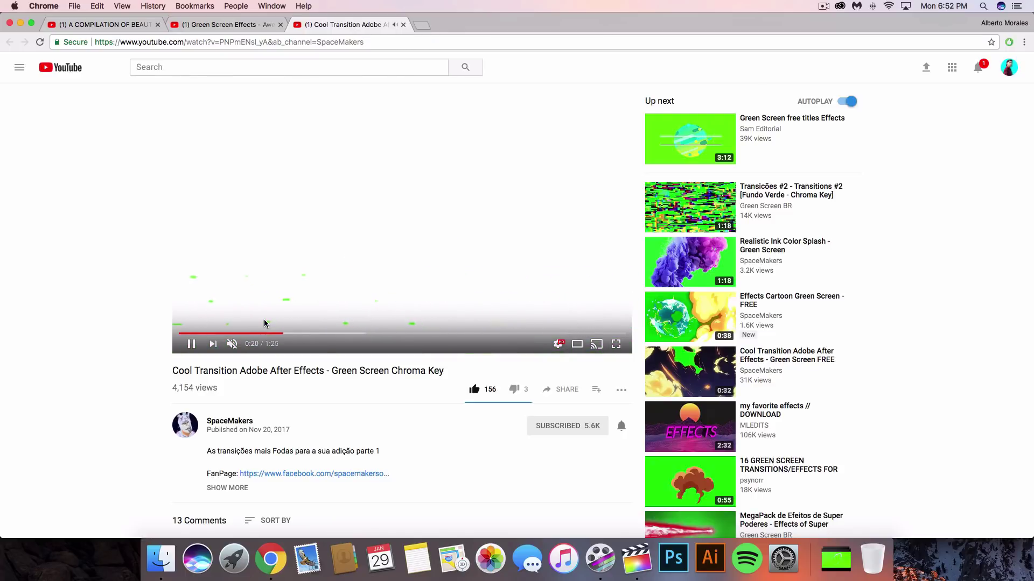
pyautogui.hotkey('ctrl', 'shift', 'Tab')
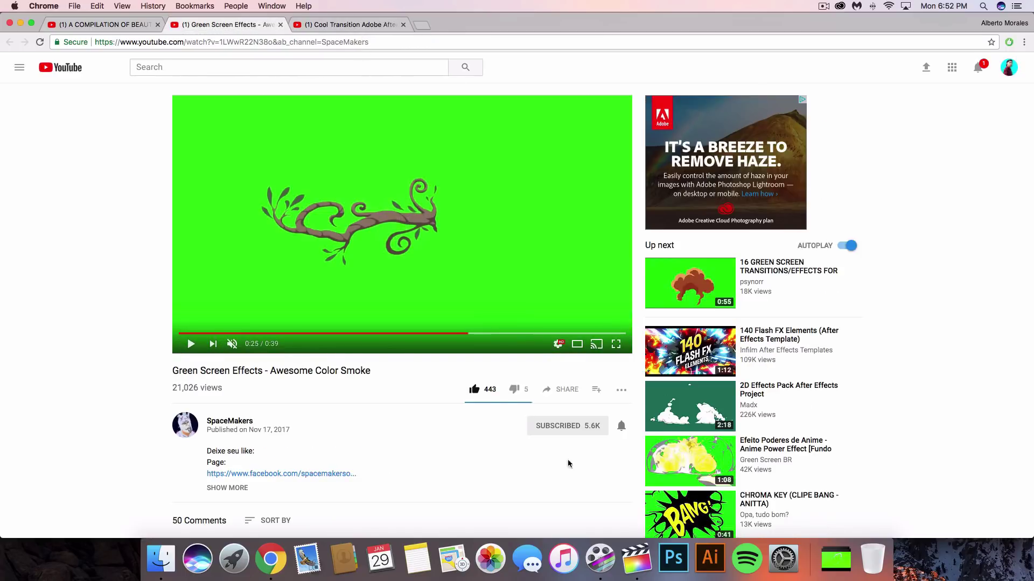
pyautogui.click(634, 561)
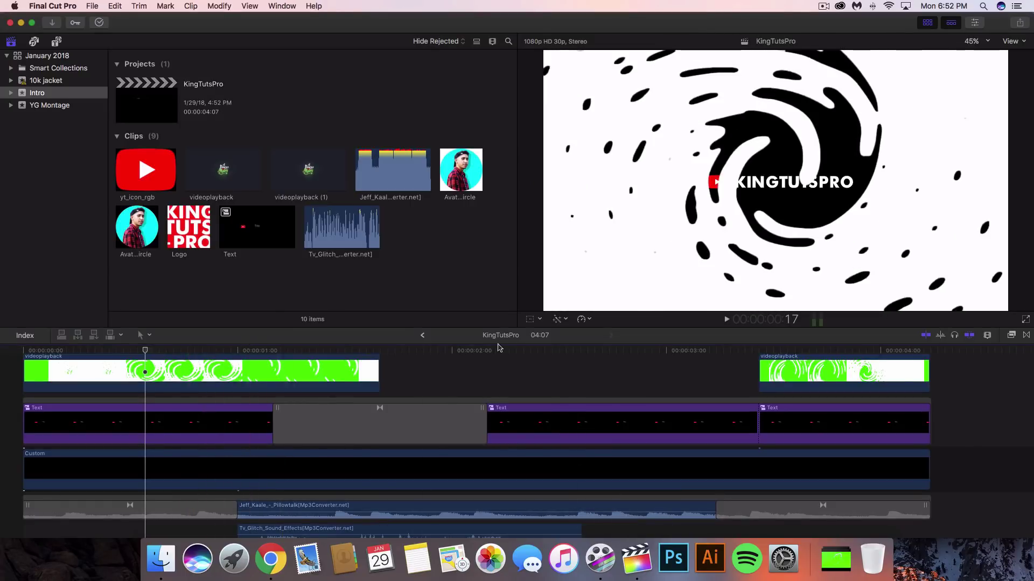
# - Move the playhead to 1:25, enlarge the timeline pane, then scrub the intro's opening from the start
pyautogui.click(414, 346)
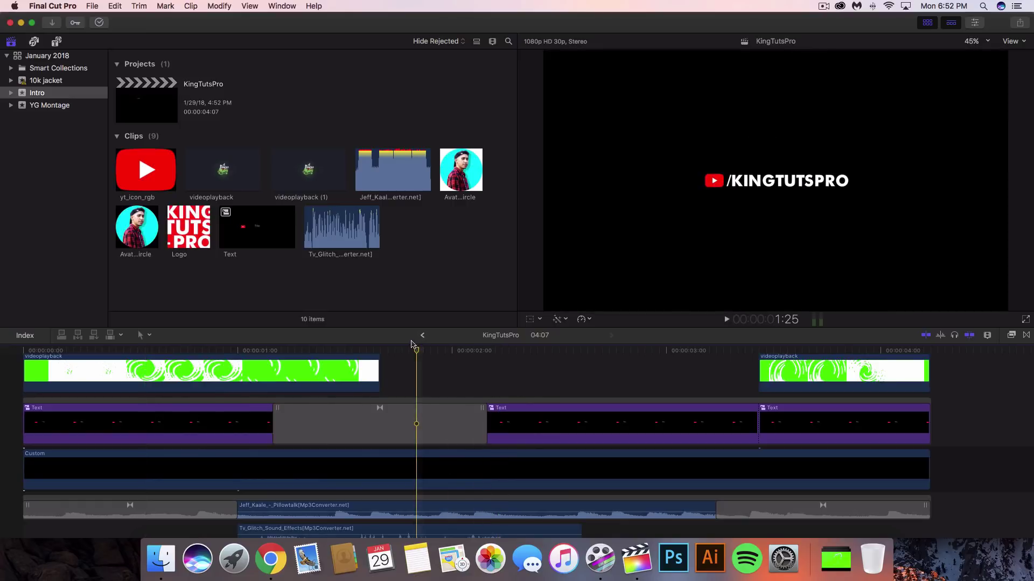
pyautogui.moveTo(411, 326); pyautogui.dragTo(411, 312)
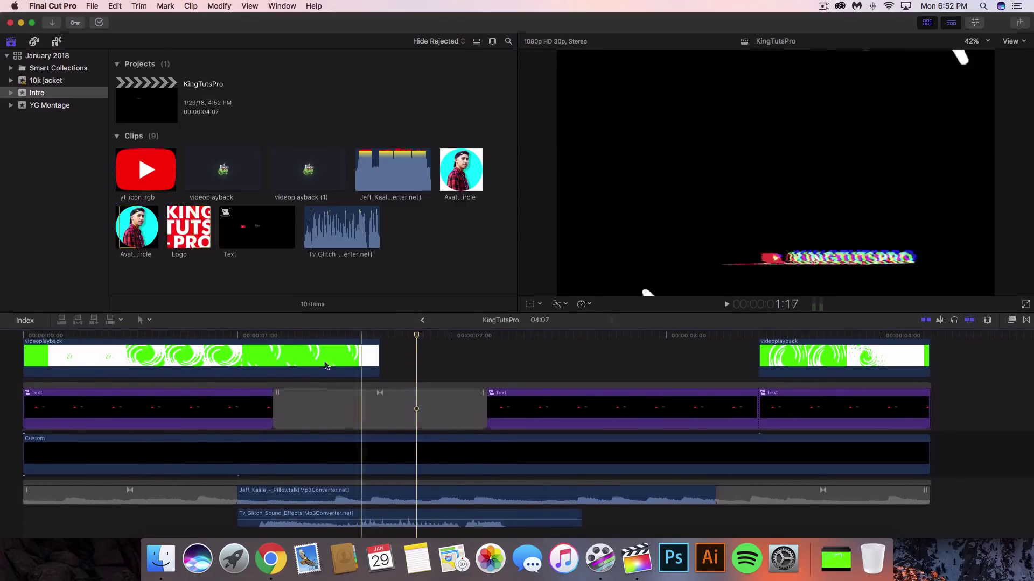
pyautogui.scroll(2, 151, 387)
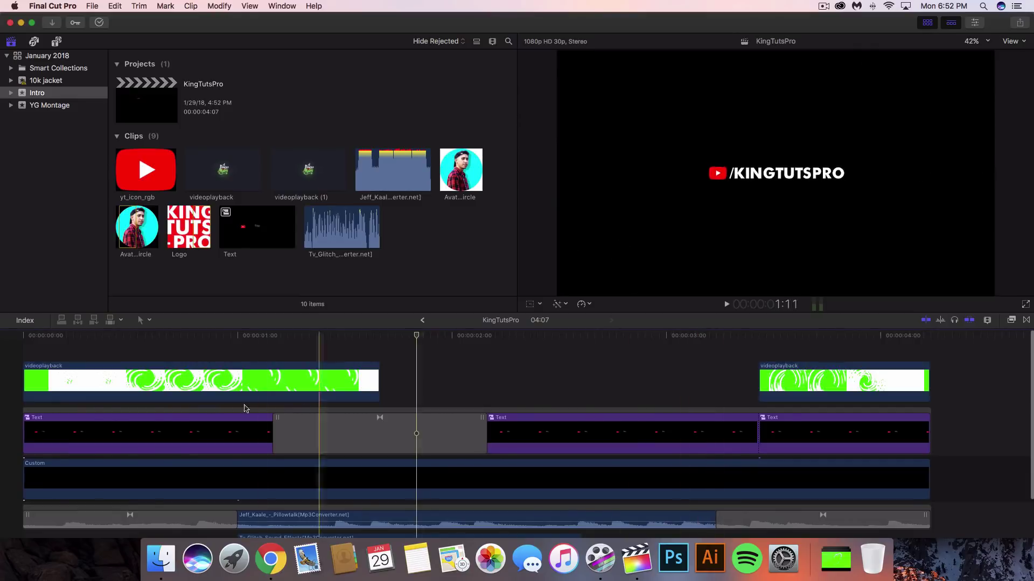
pyautogui.click(21, 338)
pyautogui.moveTo(22, 338); pyautogui.dragTo(296, 343)
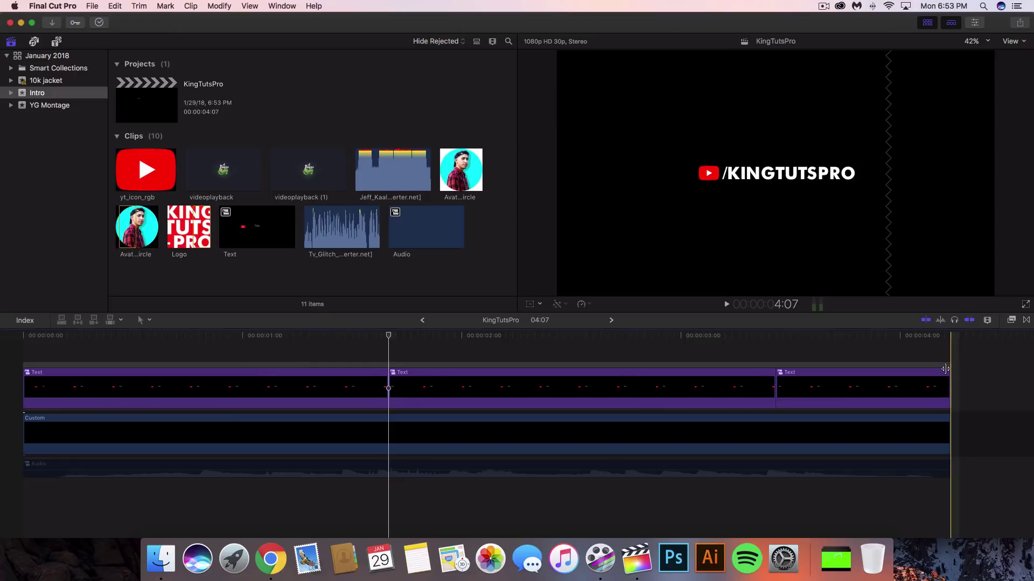
# - Select all three Text clips together and delete them
pyautogui.click(338, 388)
pyautogui.click(341, 382)
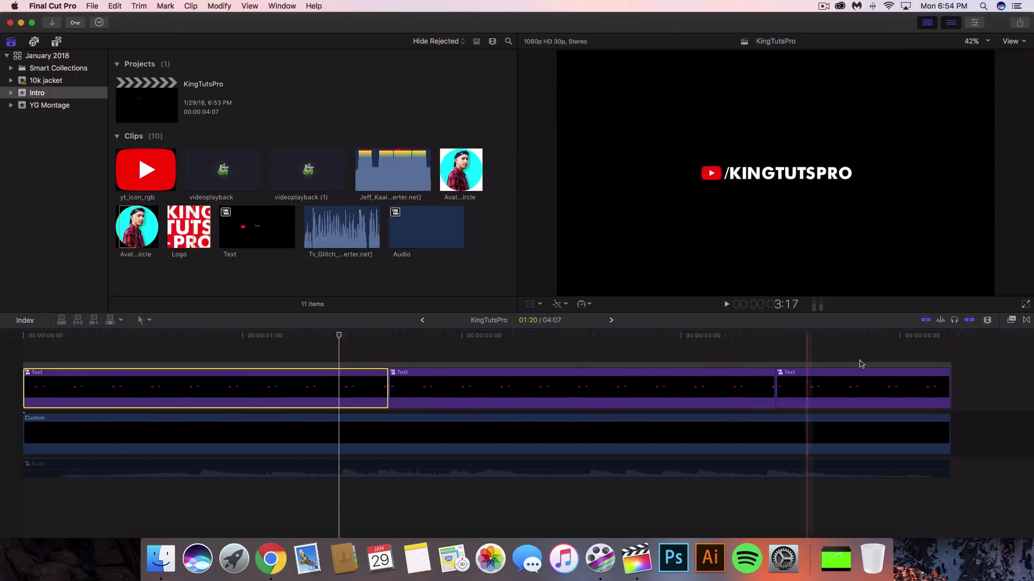
pyautogui.moveTo(993, 362); pyautogui.dragTo(354, 372)
pyautogui.press('Delete')
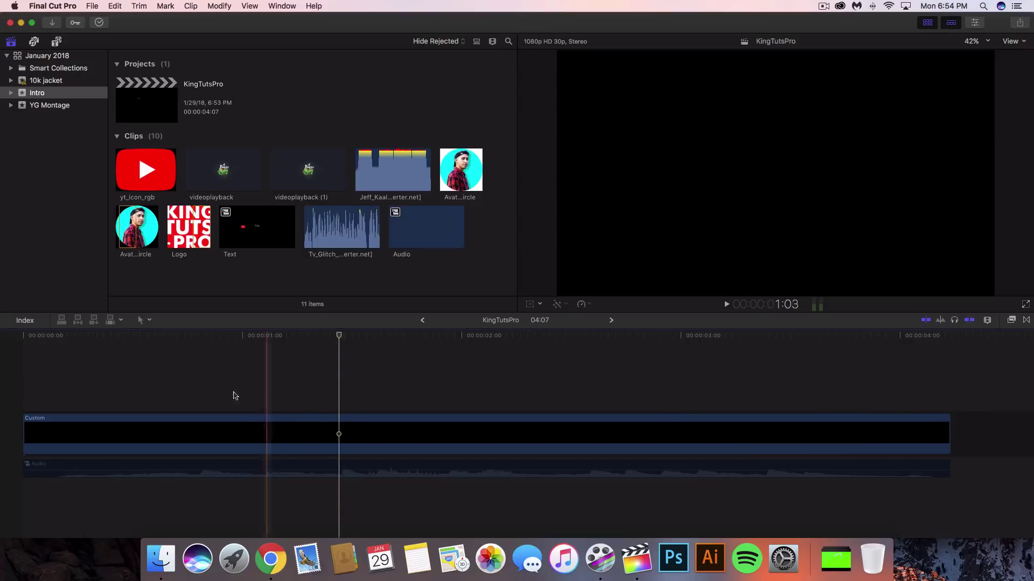
# - Browse the Generators' Solids category and preview the Custom solid generator
pyautogui.click(134, 434)
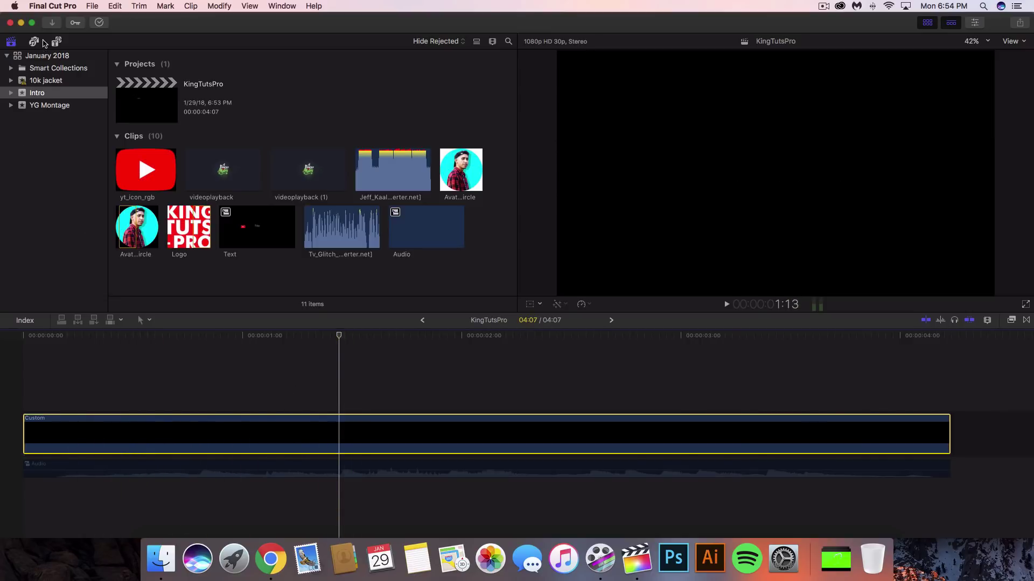
pyautogui.click(57, 41)
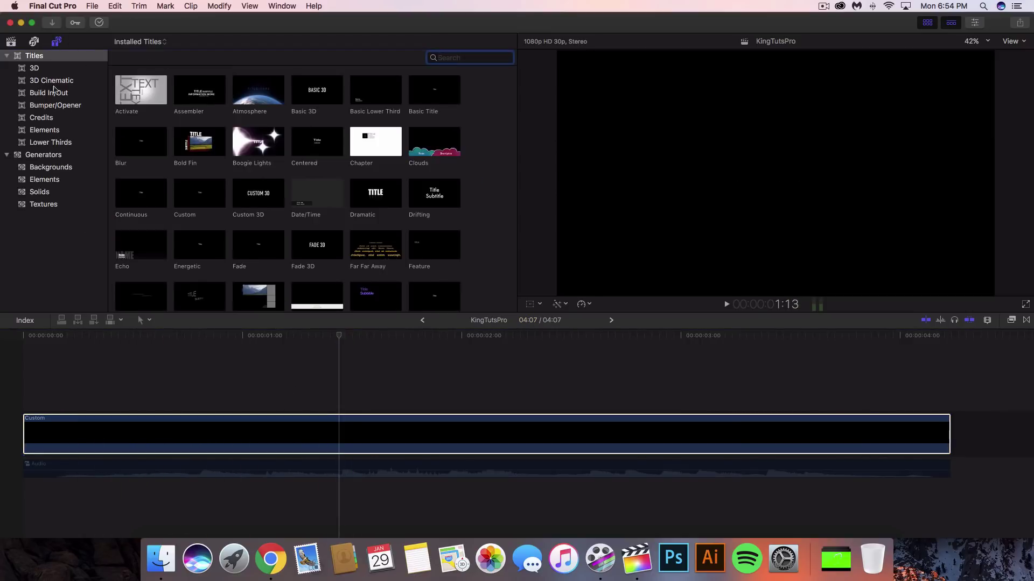
pyautogui.click(123, 434)
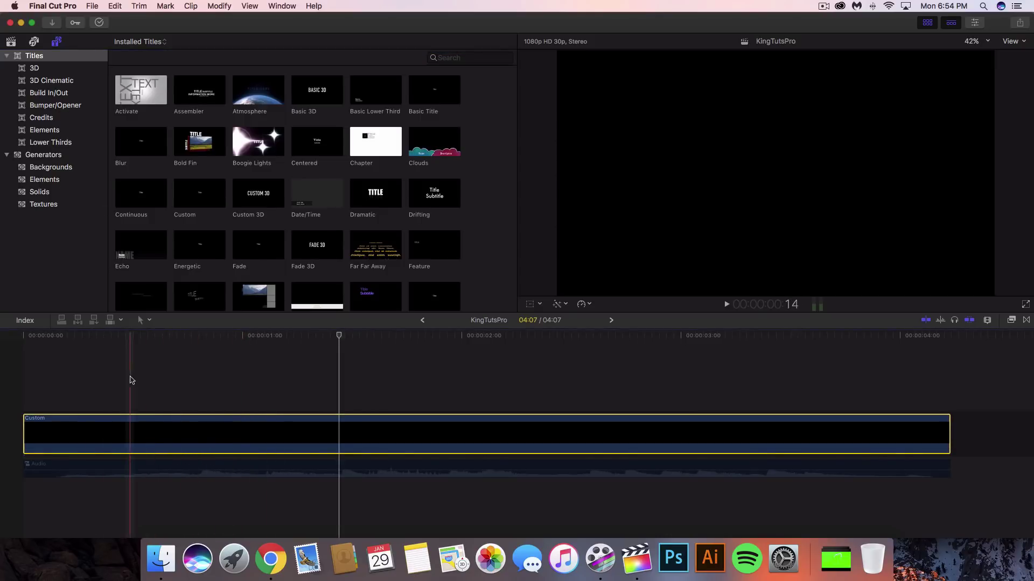
pyautogui.click(46, 155)
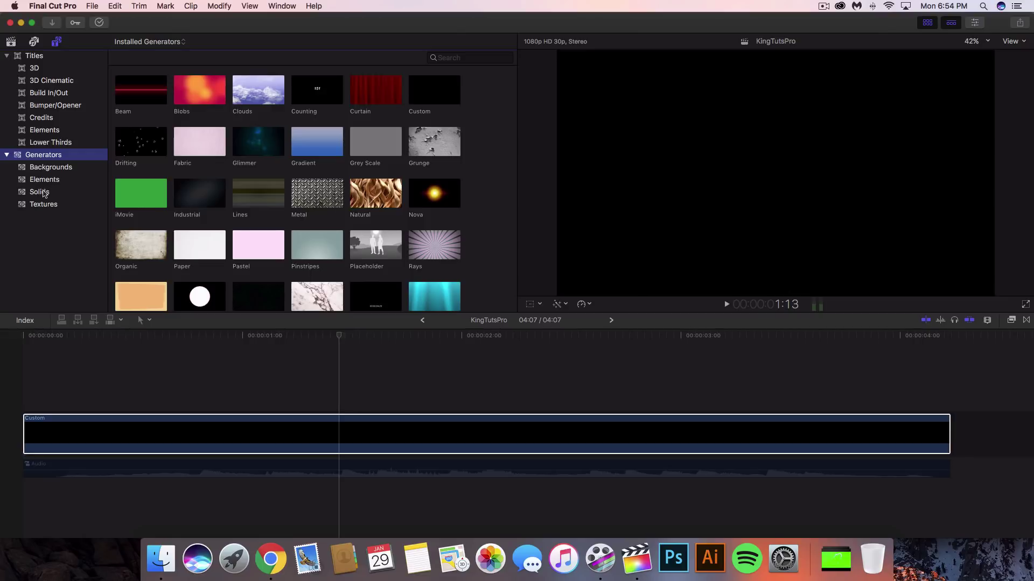
pyautogui.click(48, 194)
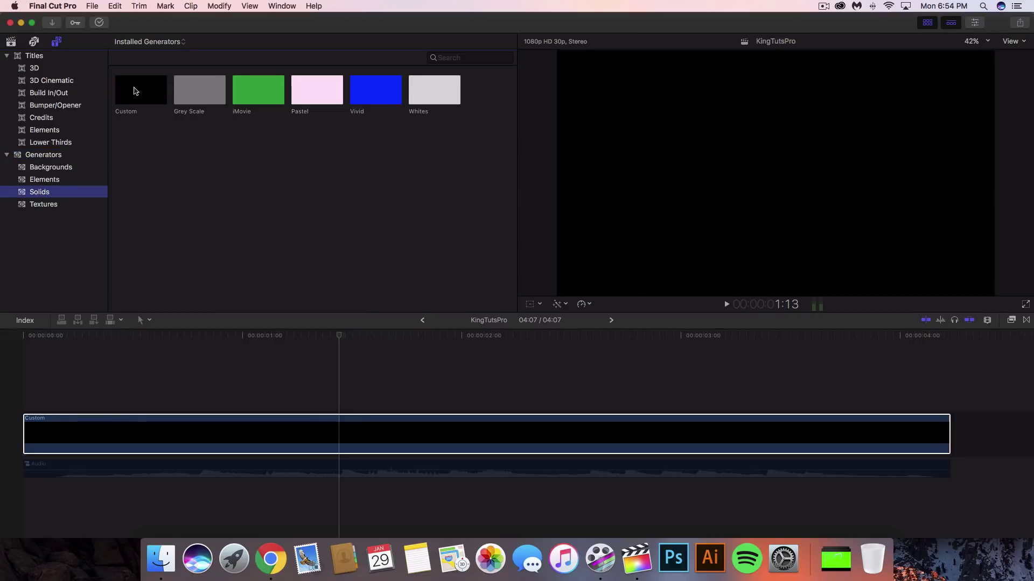
pyautogui.click(134, 91)
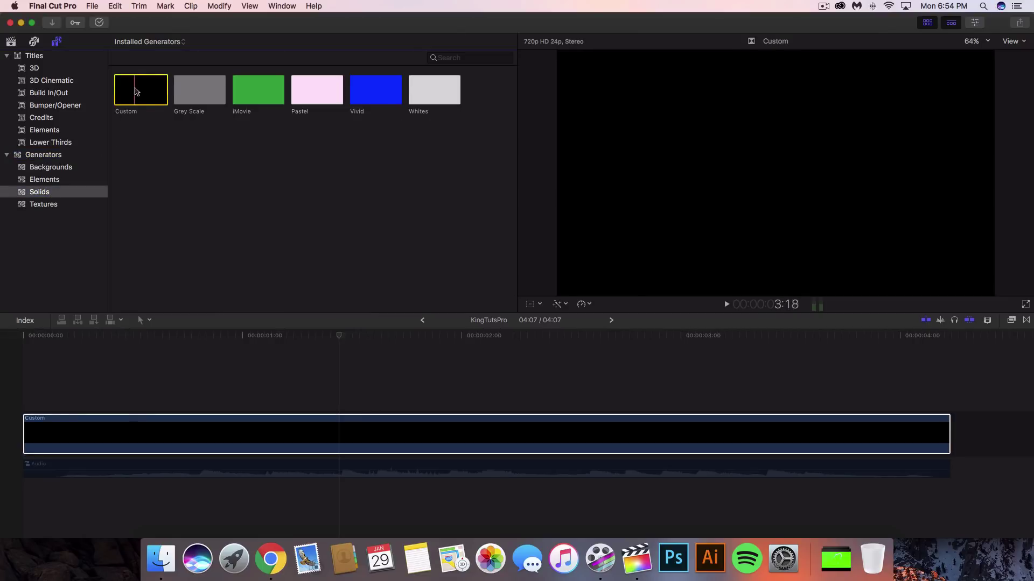
pyautogui.click(106, 438)
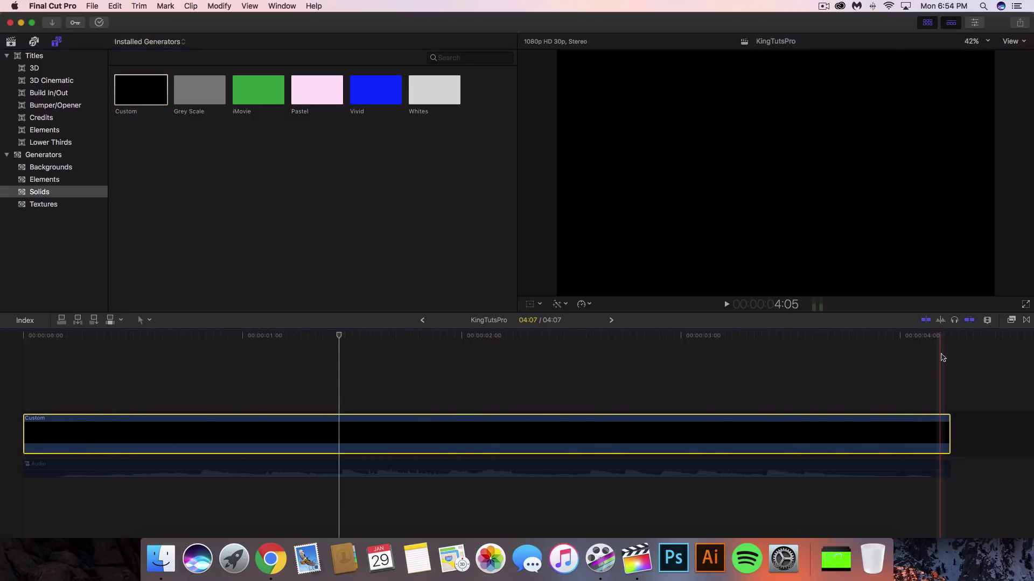
pyautogui.click(11, 43)
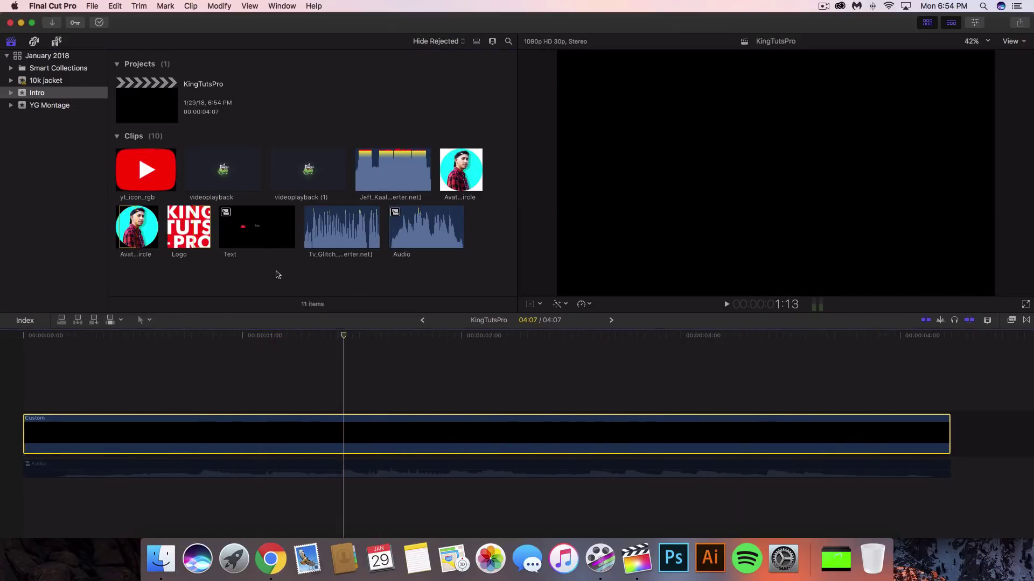
# - Drag the Custom title from the Titles browser above the start of the background clip
pyautogui.click(56, 41)
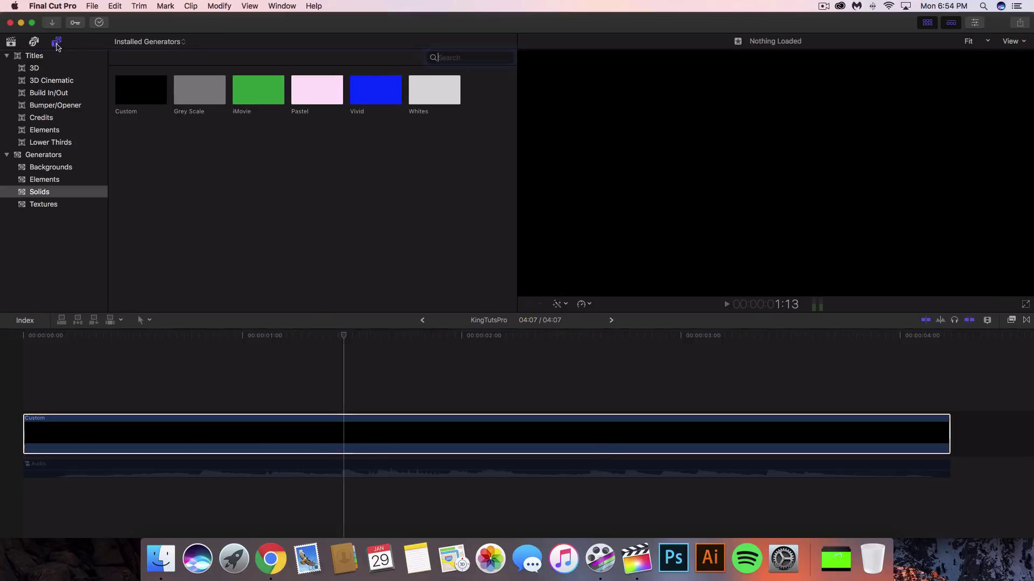
pyautogui.click(36, 56)
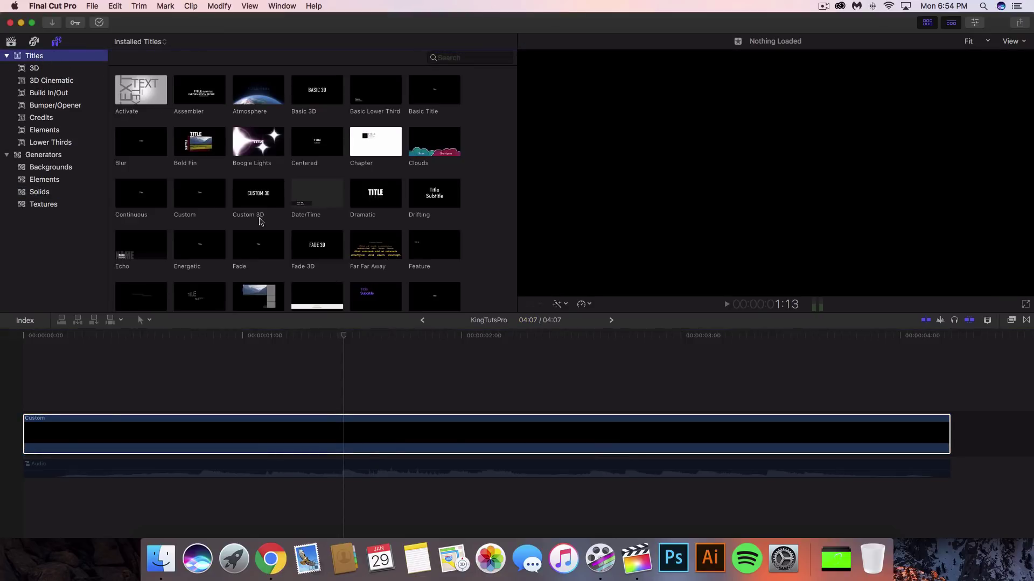
pyautogui.scroll(-3, 259, 221)
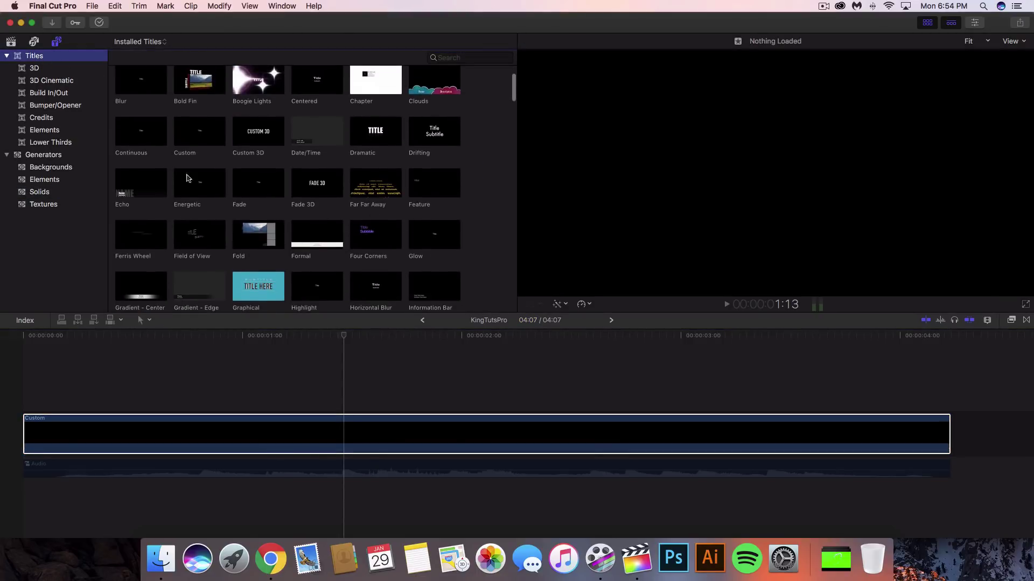
pyautogui.scroll(1, 217, 181)
pyautogui.moveTo(199, 144); pyautogui.dragTo(20, 393)
pyautogui.click(928, 23)
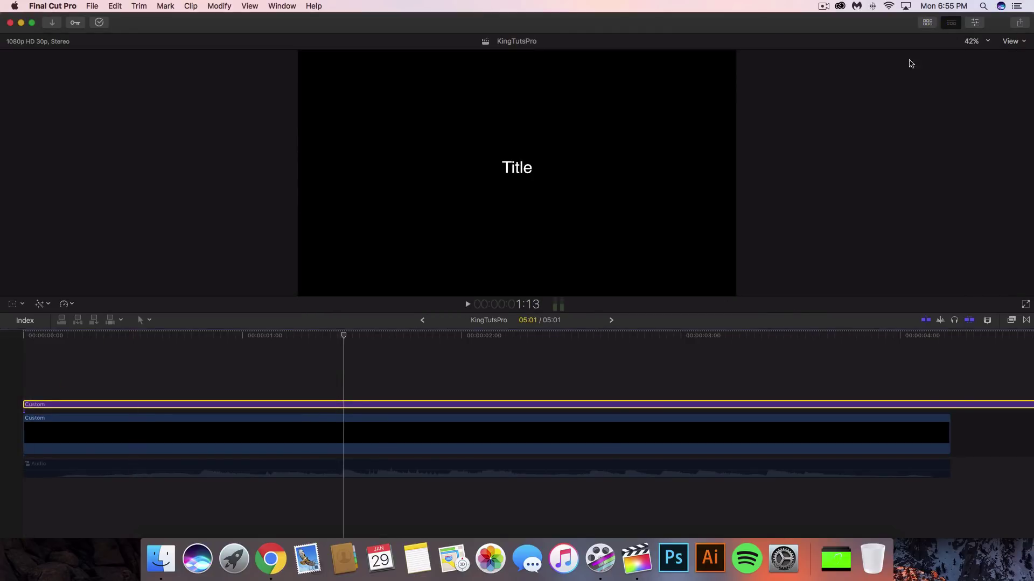
# - Delete the trailing gap so the project ends at 4:07 and open the title's text settings
pyautogui.click(967, 423)
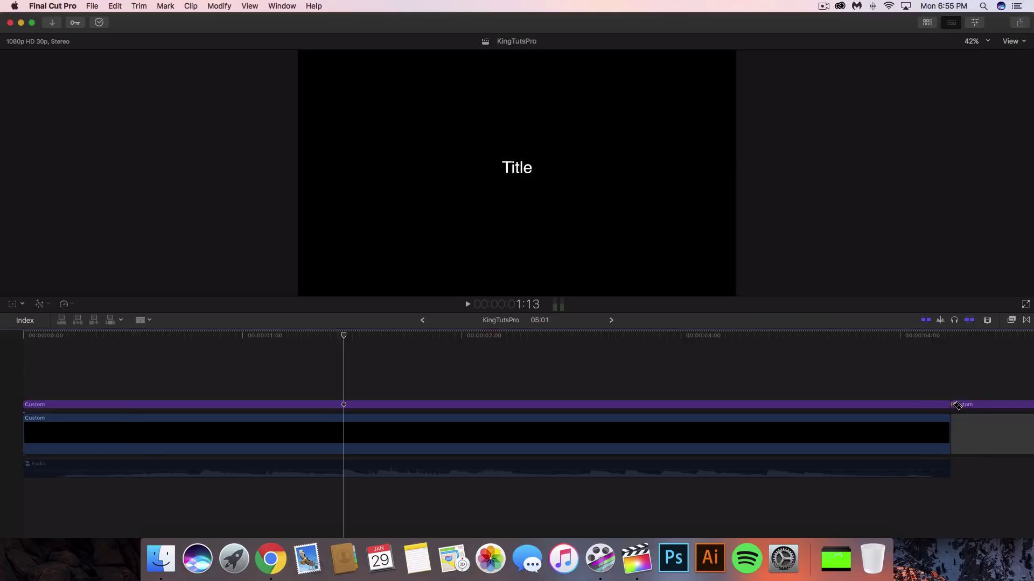
pyautogui.click(969, 423)
pyautogui.press('Delete')
pyautogui.click(333, 358)
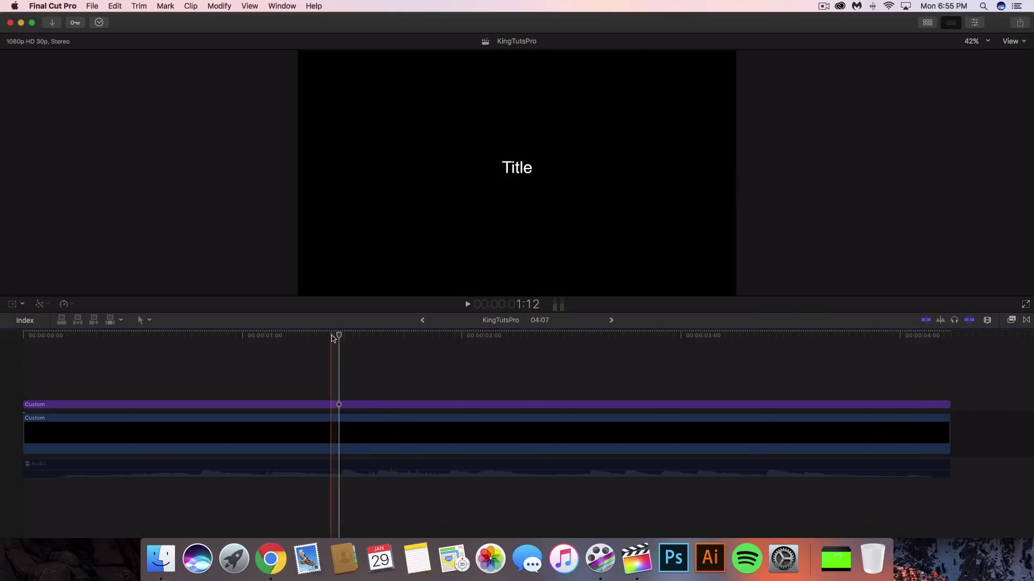
pyautogui.click(338, 406)
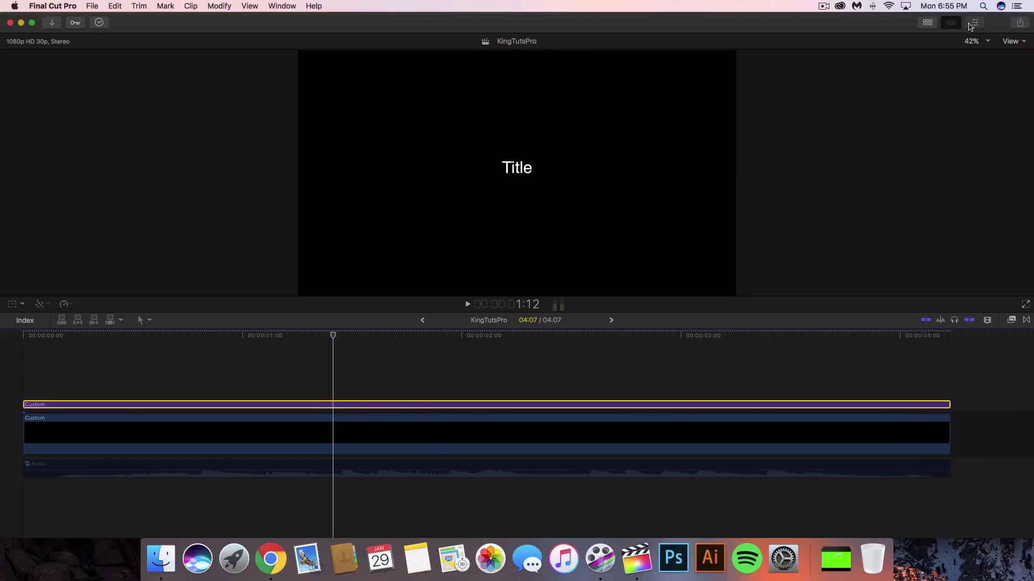
pyautogui.click(972, 24)
pyautogui.click(866, 93)
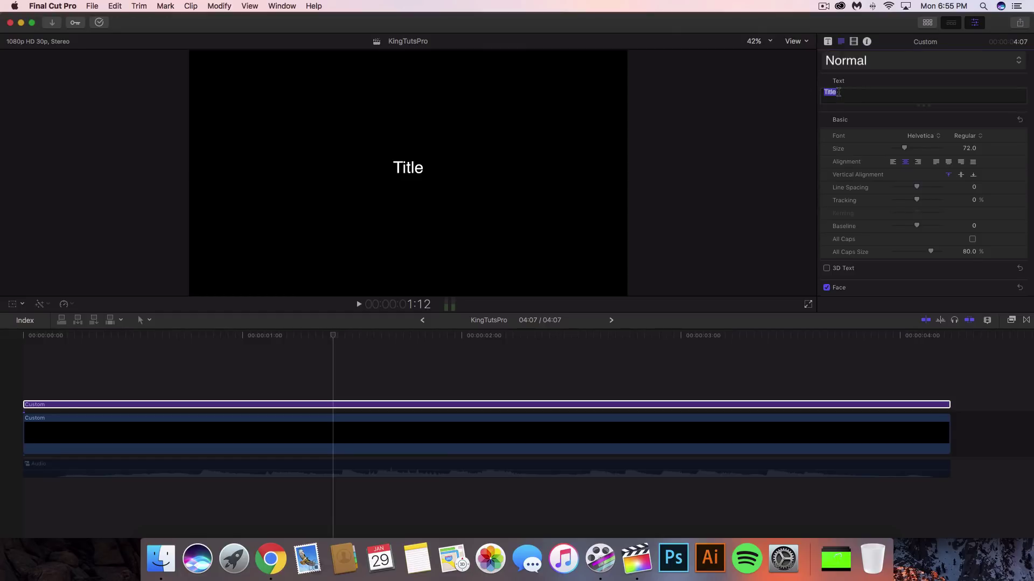
# - Enter KINGTUTSPRO as the title text and choose Futura Bold from the font list
pyautogui.write('KINGTUTSPRO')
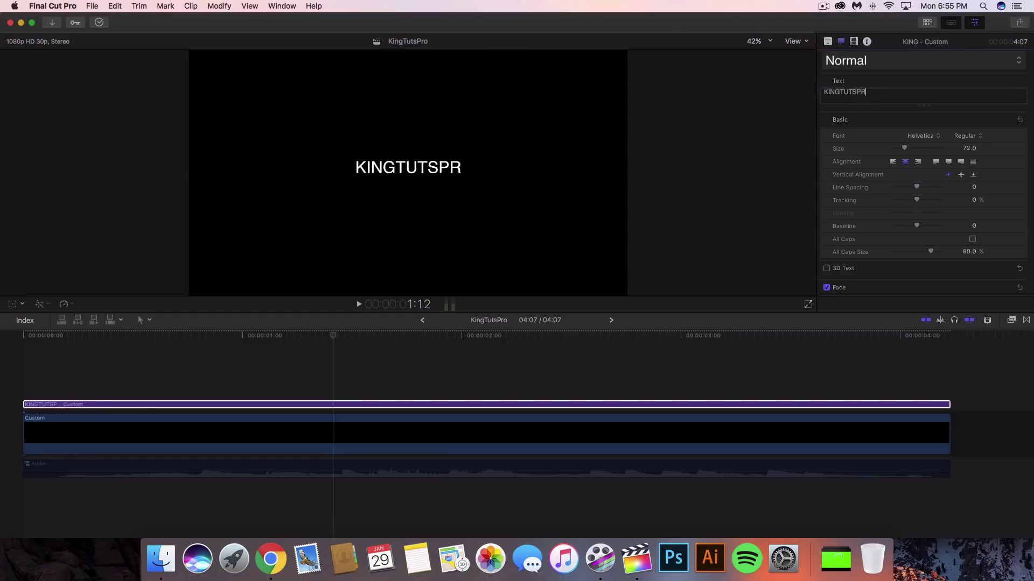
pyautogui.doubleClick(886, 94)
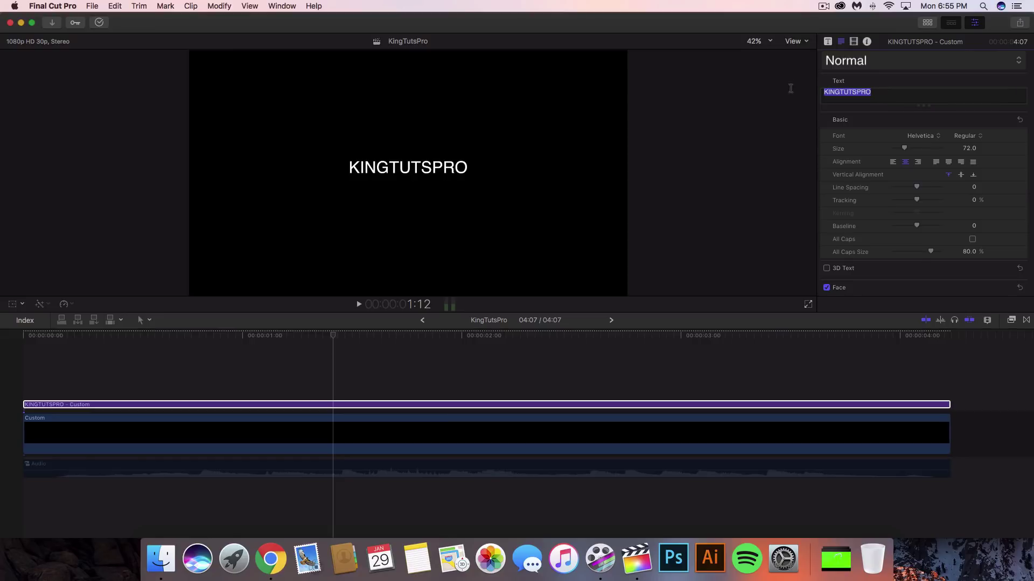
pyautogui.click(934, 139)
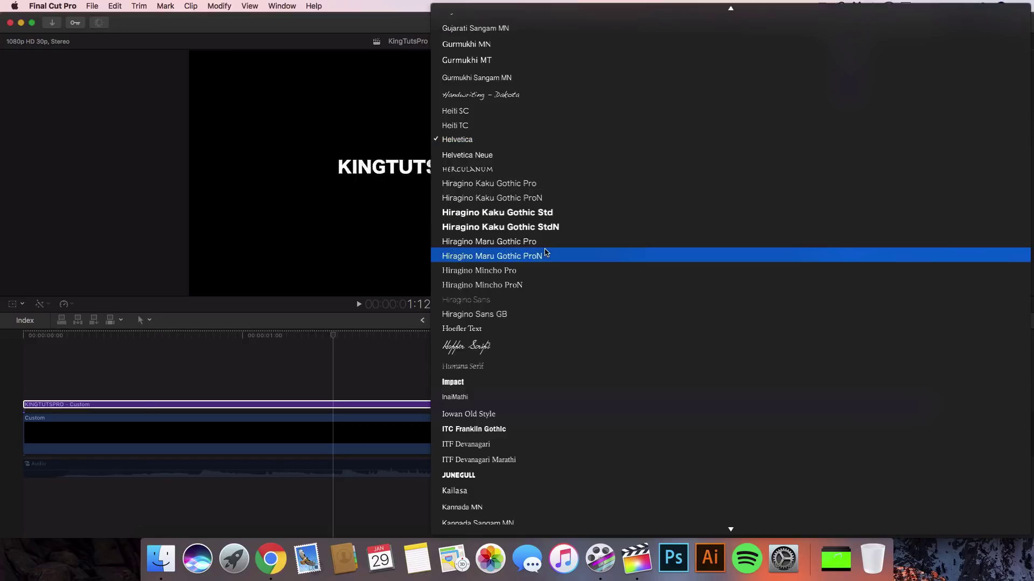
pyautogui.scroll(-5, 536, 283)
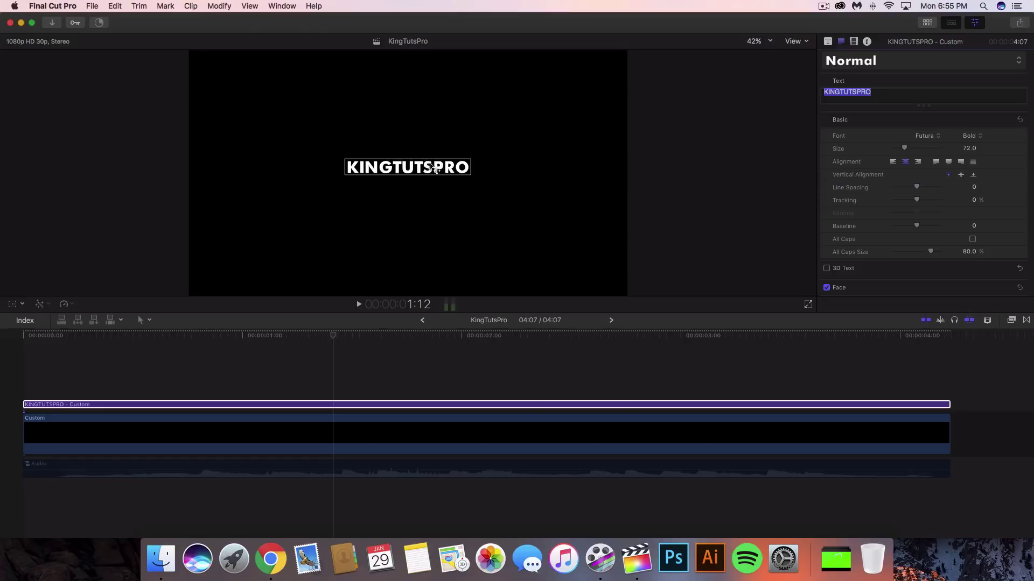
pyautogui.moveTo(435, 167)
pyautogui.mouseDown()
pyautogui.moveTo(465, 152)
pyautogui.moveTo(435, 173)
pyautogui.moveTo(417, 170)
pyautogui.mouseUp()
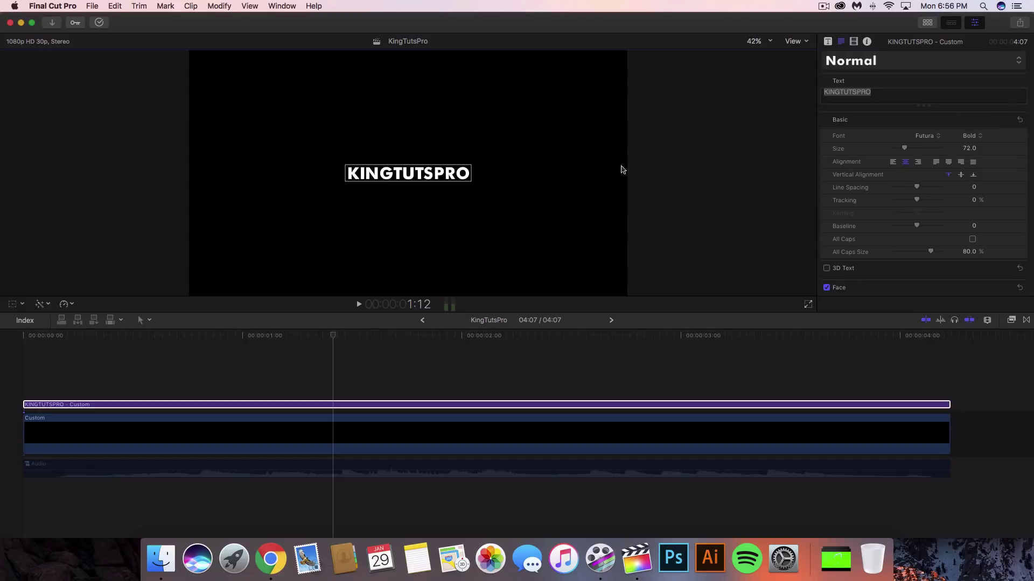
pyautogui.click(275, 428)
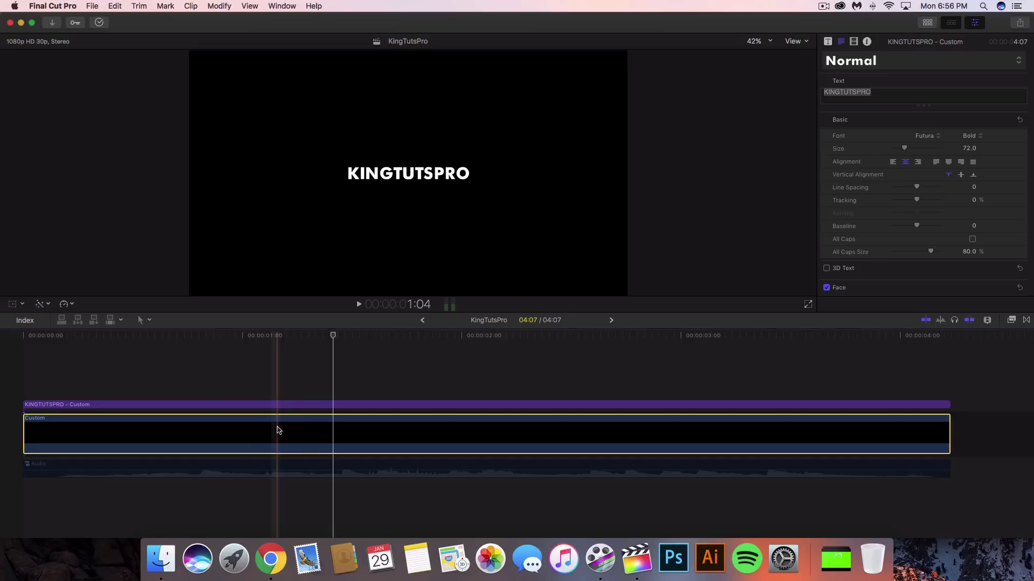
pyautogui.click(965, 72)
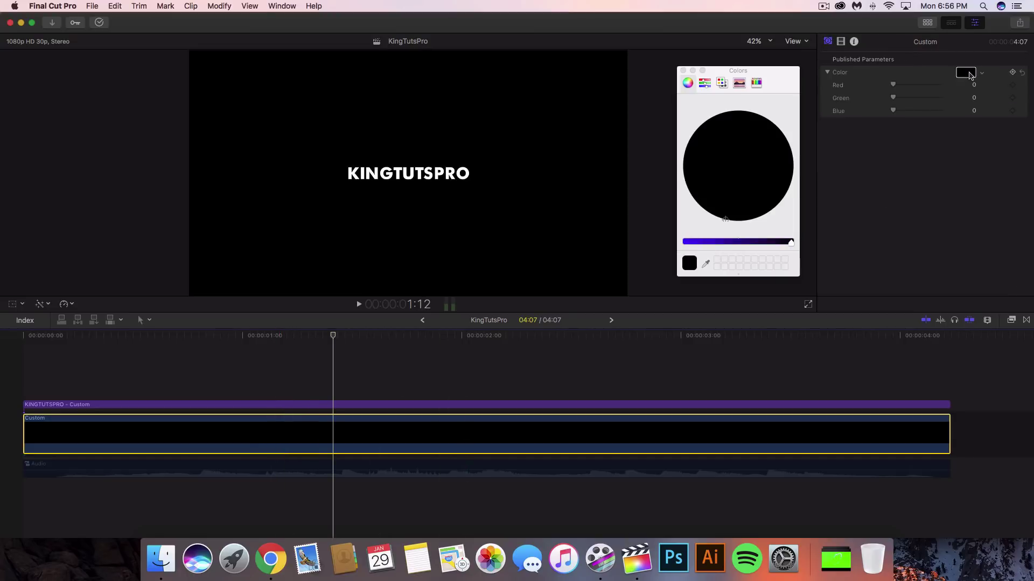
pyautogui.moveTo(791, 245); pyautogui.dragTo(671, 246)
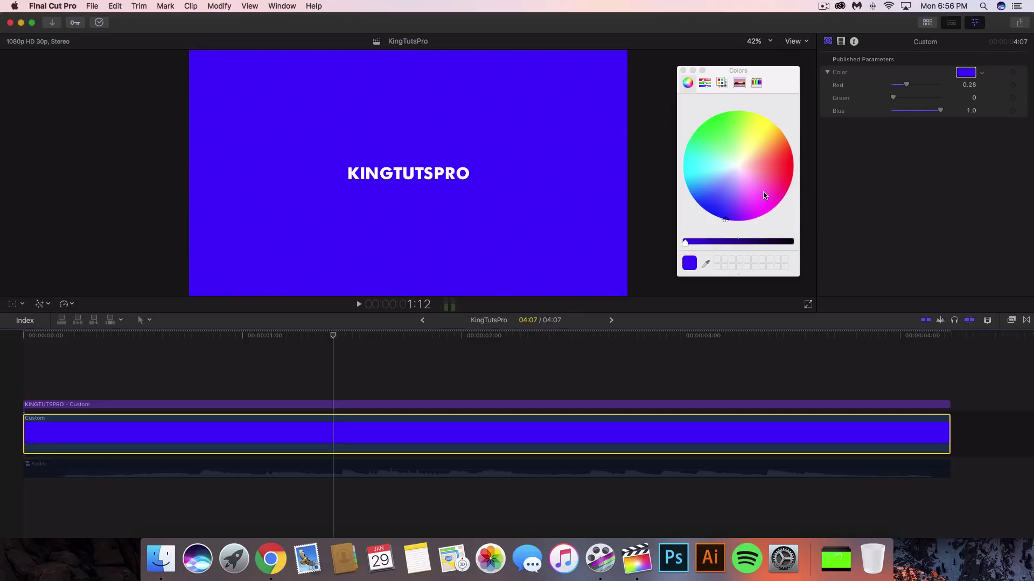
pyautogui.moveTo(769, 73); pyautogui.dragTo(764, 58)
pyautogui.moveTo(728, 151); pyautogui.dragTo(783, 198)
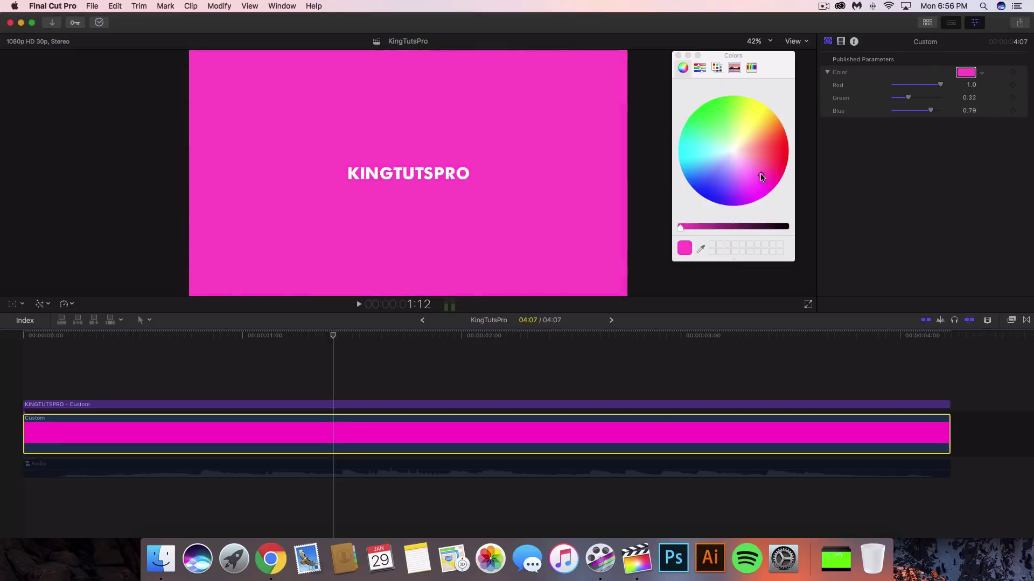
pyautogui.moveTo(739, 154); pyautogui.dragTo(776, 191)
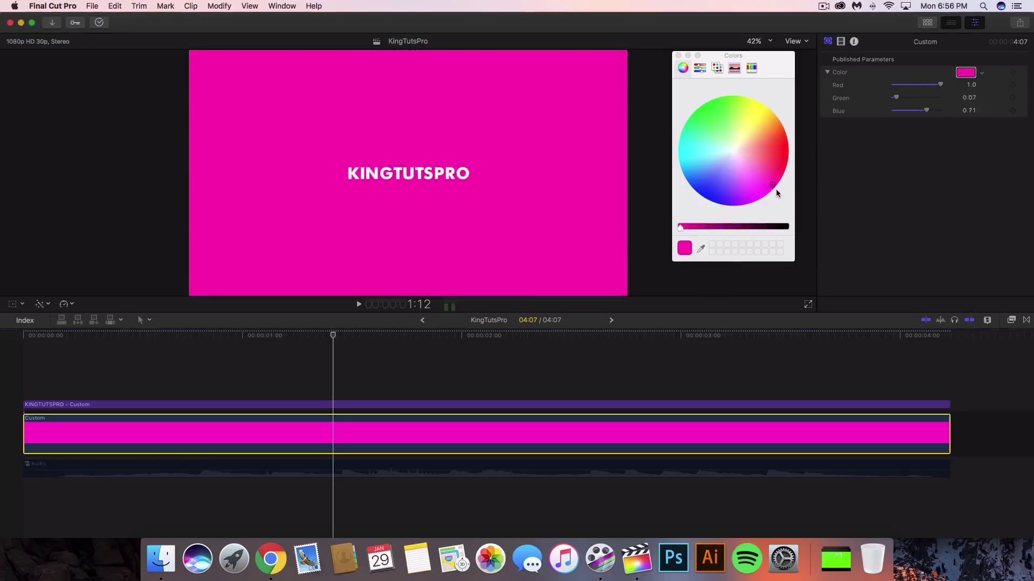
pyautogui.moveTo(747, 163); pyautogui.dragTo(715, 166)
pyautogui.moveTo(680, 227); pyautogui.dragTo(786, 226)
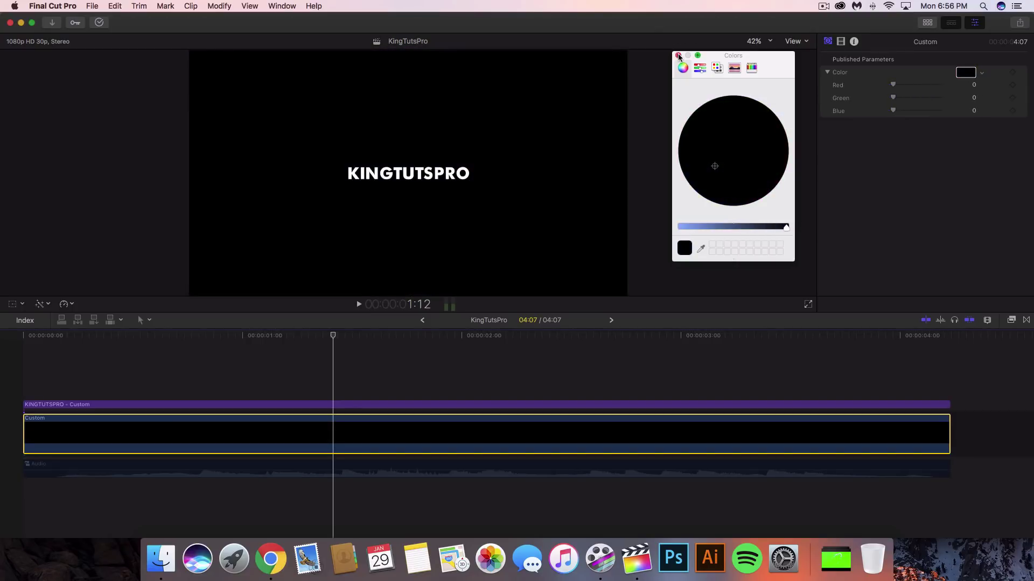
pyautogui.click(678, 56)
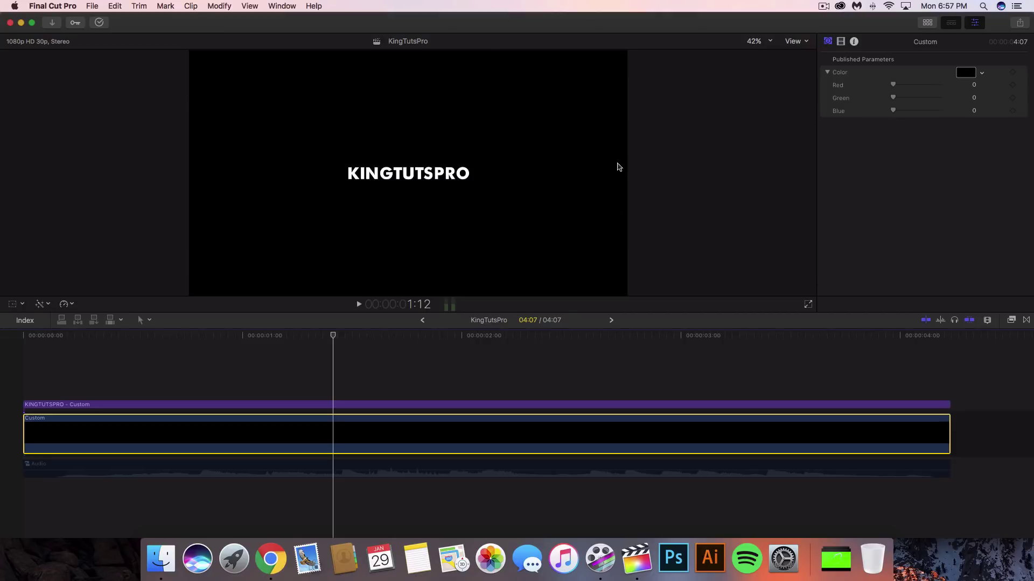
pyautogui.moveTo(337, 336); pyautogui.dragTo(380, 336)
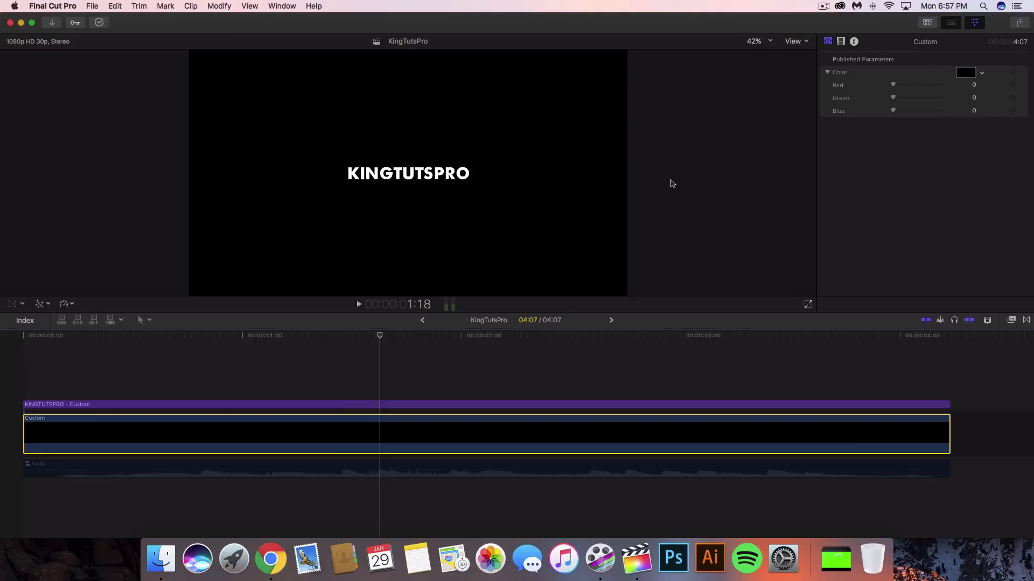
pyautogui.click(426, 404)
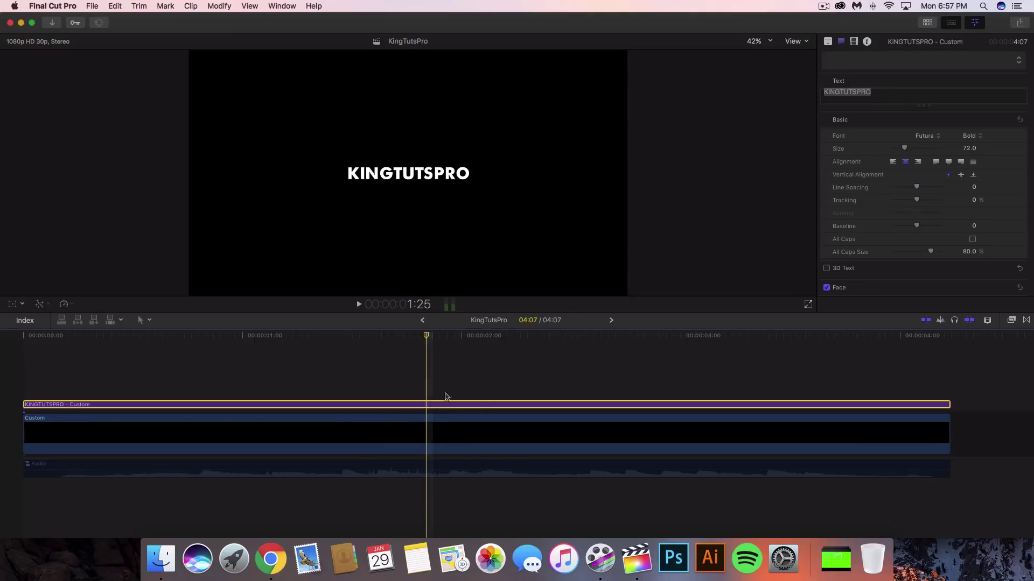
# - Place the yt_icon_rgb clip above the title and extend it to 4:07
pyautogui.click(926, 23)
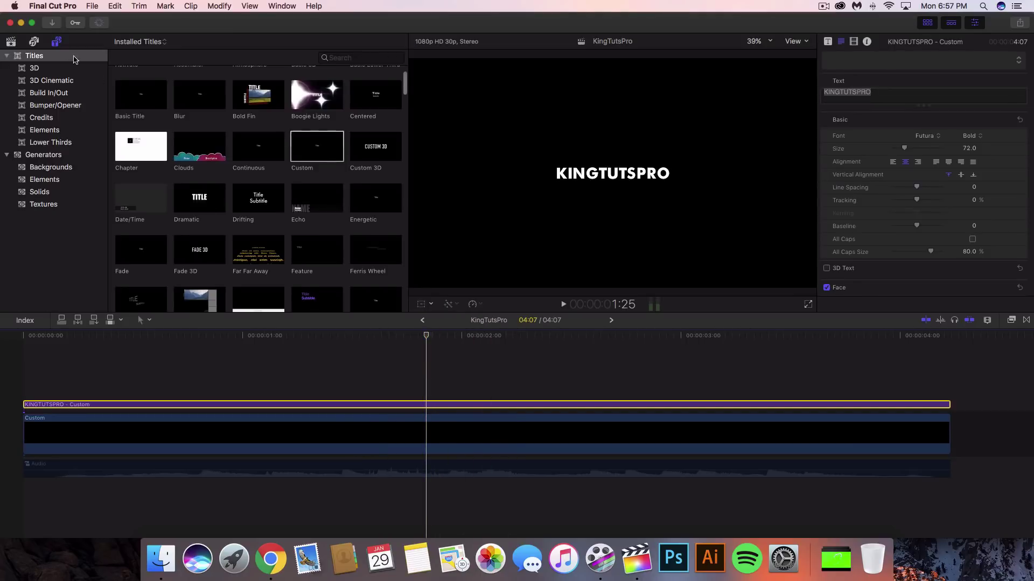
pyautogui.click(20, 43)
pyautogui.click(138, 139)
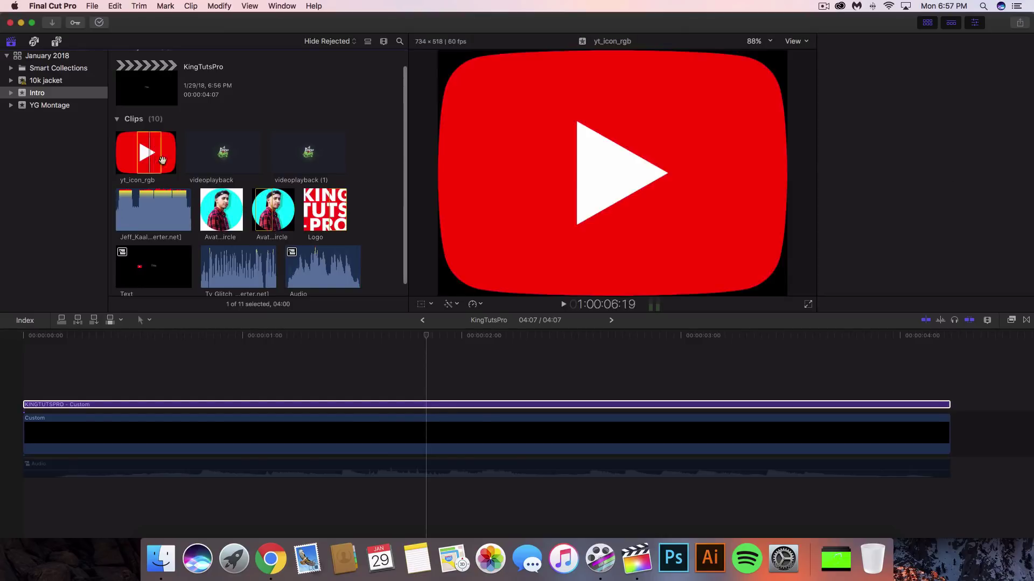
pyautogui.moveTo(153, 149); pyautogui.dragTo(35, 370)
pyautogui.moveTo(906, 366); pyautogui.dragTo(948, 367)
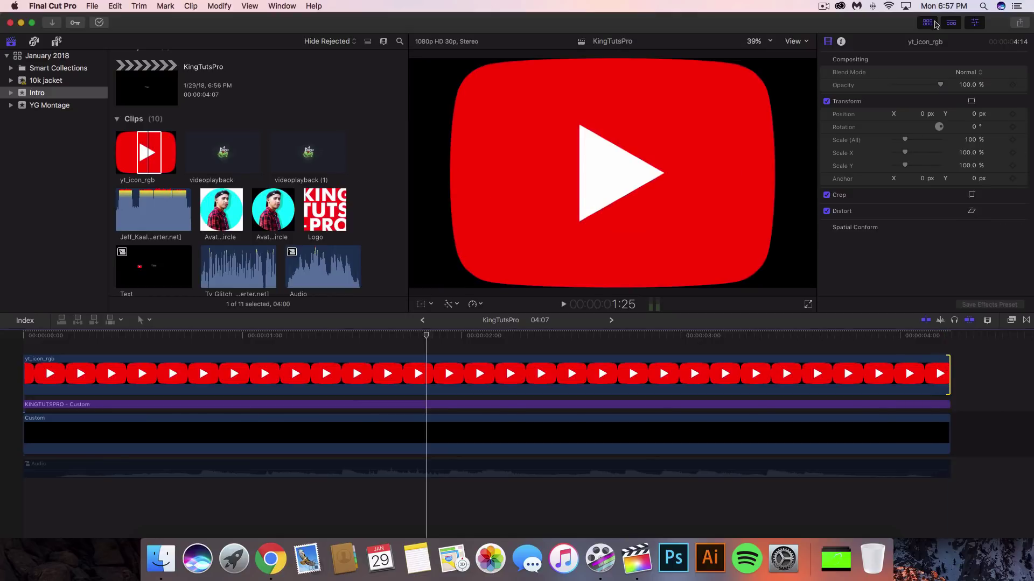
# - Scale the YouTube icon to 5.91% and move it to X −331.8 px, left of KINGTUTSPRO
pyautogui.click(928, 22)
pyautogui.click(494, 276)
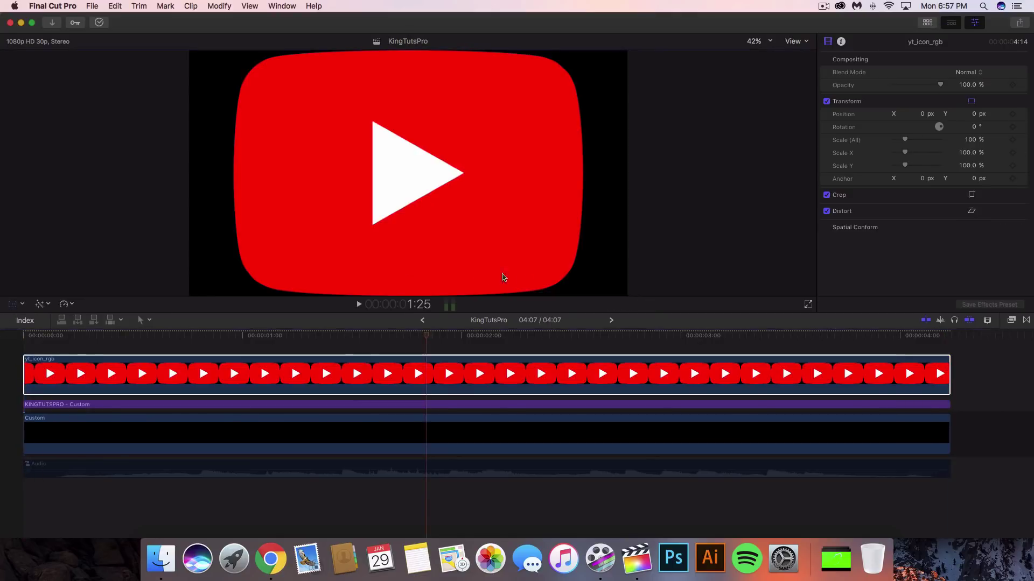
pyautogui.click(24, 306)
pyautogui.click(43, 312)
pyautogui.click(13, 305)
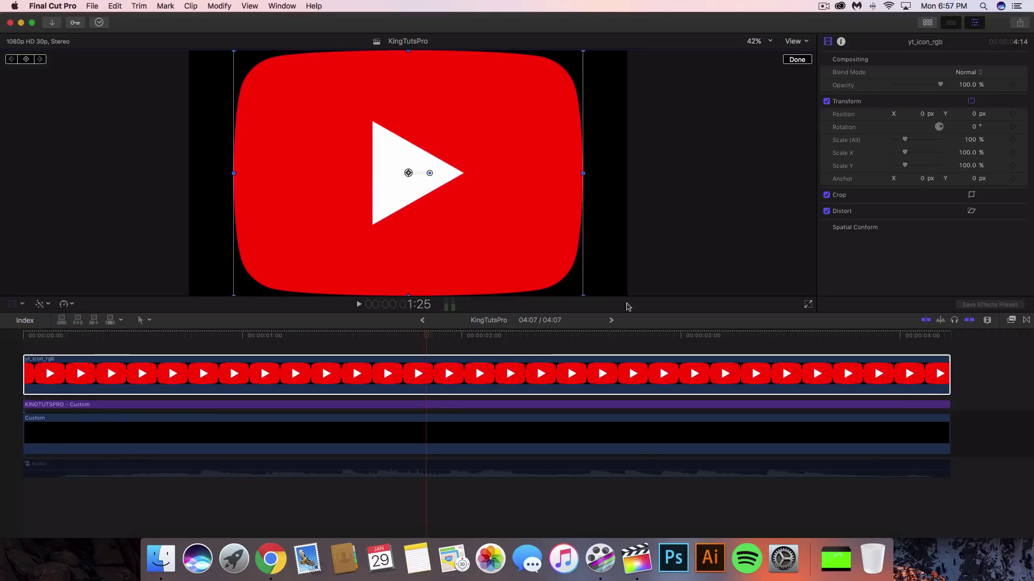
pyautogui.moveTo(580, 294); pyautogui.dragTo(341, 180)
pyautogui.click(797, 61)
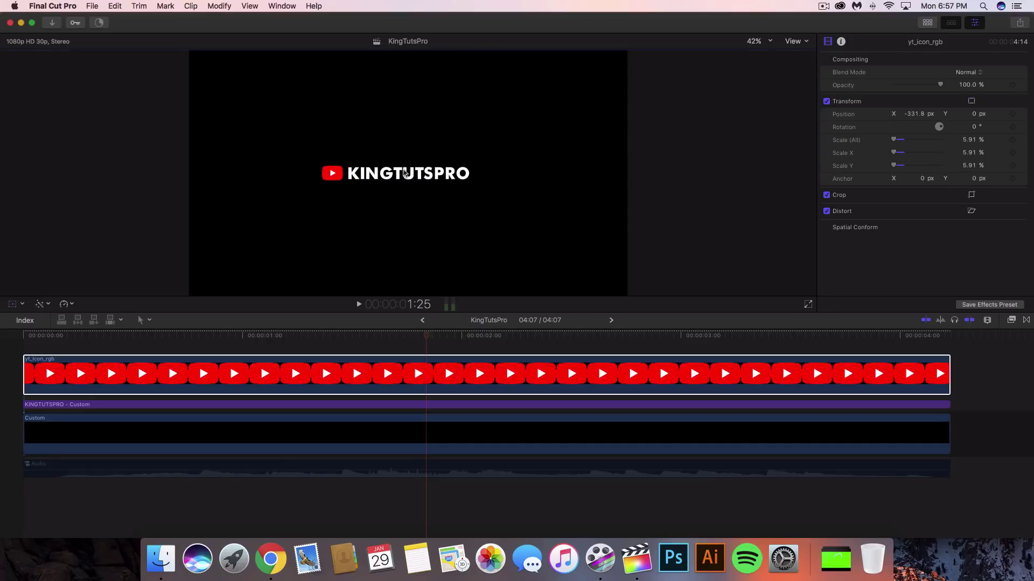
pyautogui.click(462, 391)
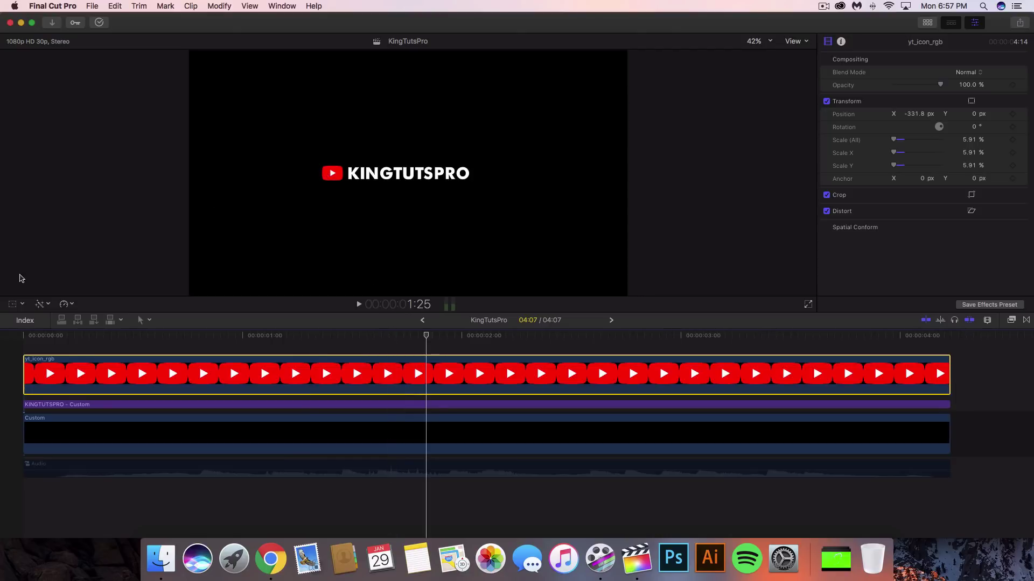
# - Nudge the YouTube logo slightly right beside the title
pyautogui.click(12, 305)
pyautogui.moveTo(332, 172); pyautogui.dragTo(337, 176)
pyautogui.click(796, 60)
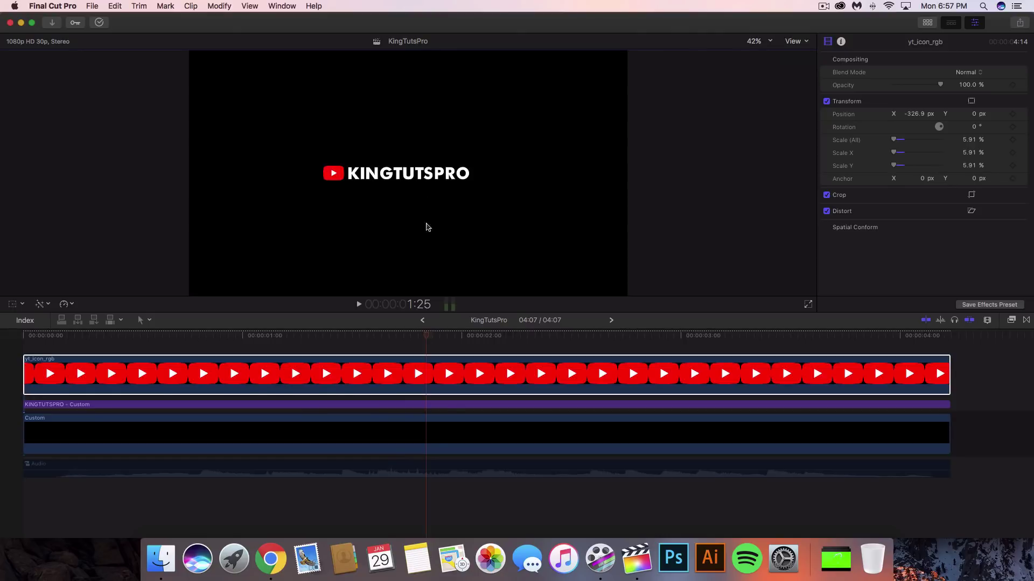
# - Combine the logo and KINGTUTSPRO title into a compound clip named KingTutsPro Clip
pyautogui.keyDown('super'); pyautogui.click(442, 405); pyautogui.keyUp('super')
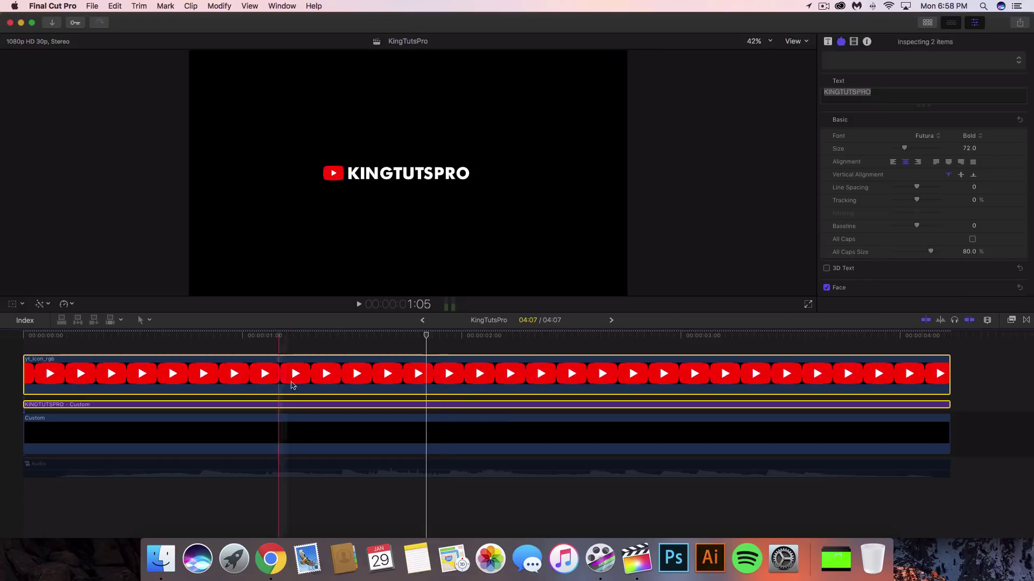
pyautogui.rightClick(564, 363)
pyautogui.click(581, 356)
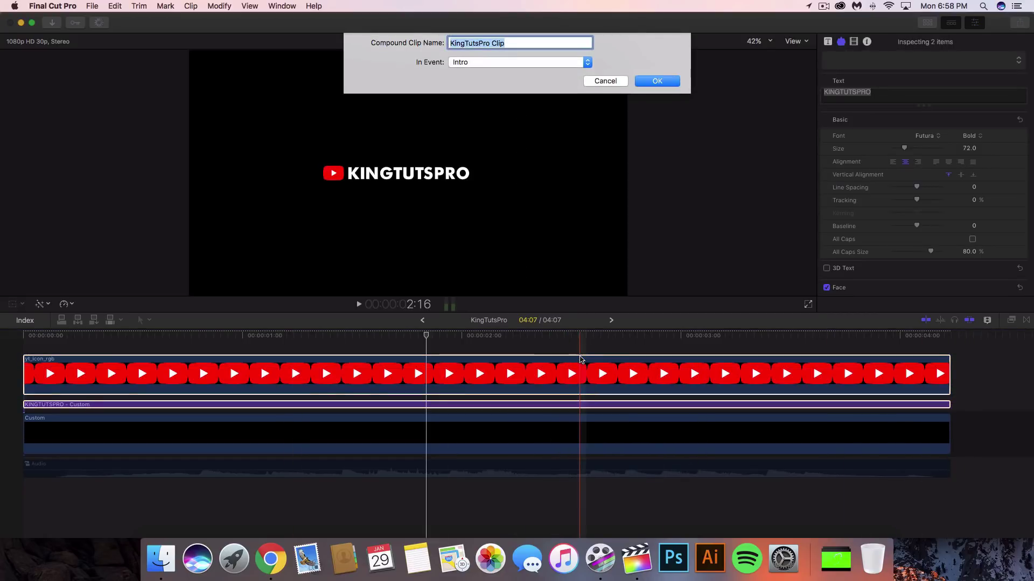
pyautogui.press('Return')
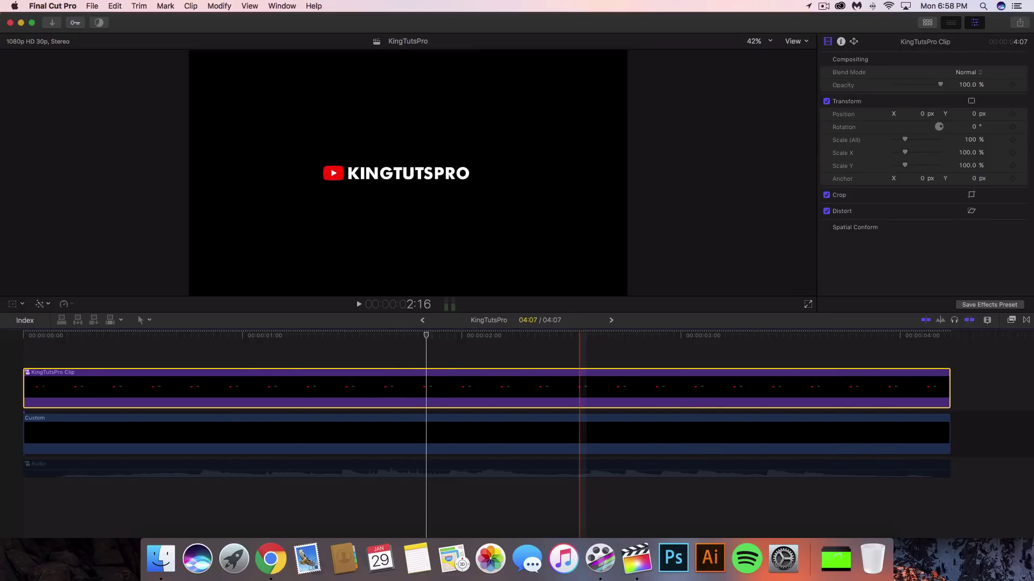
# - Drag the compound logo about 54 px right in the viewer, then undo the move
pyautogui.rightClick(403, 384)
pyautogui.click(54, 288)
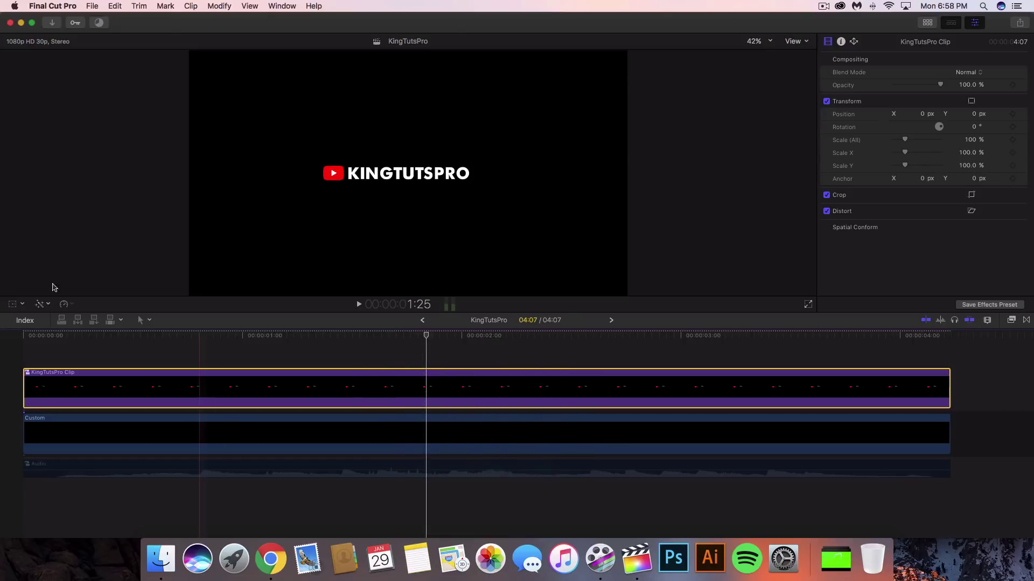
pyautogui.click(13, 306)
pyautogui.moveTo(397, 179); pyautogui.dragTo(449, 171)
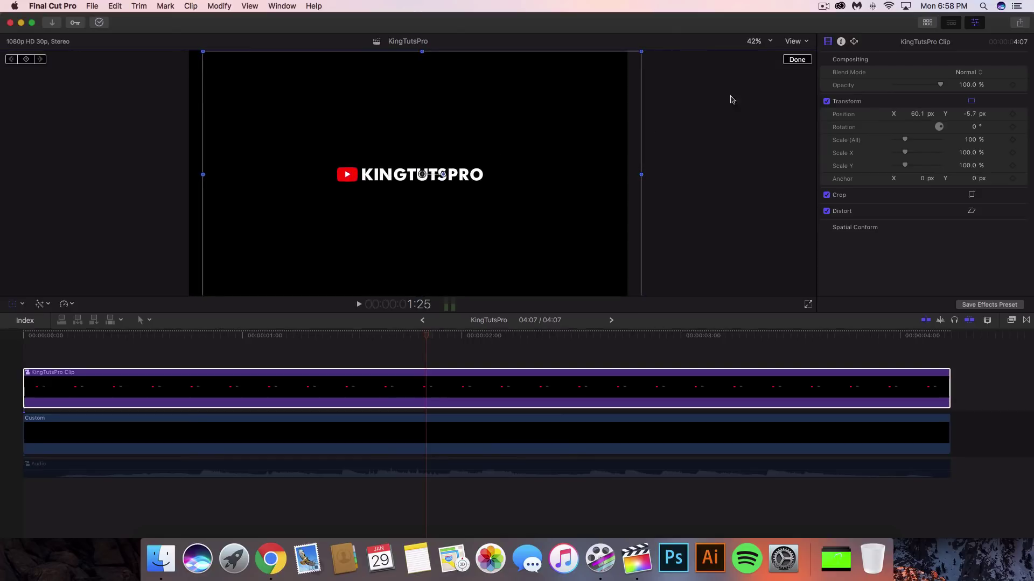
pyautogui.click(796, 60)
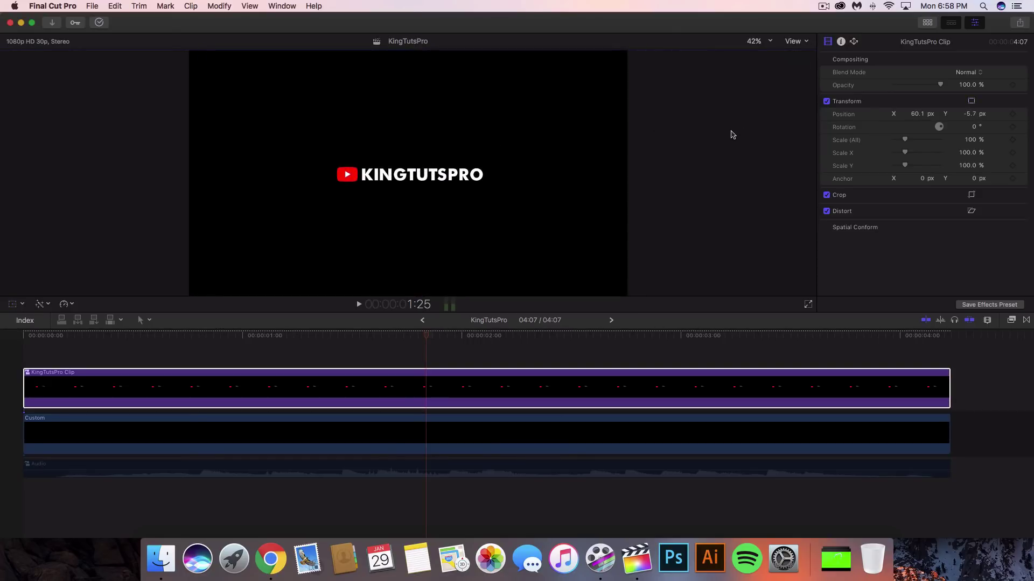
pyautogui.press('cmd+z')
# - Reset the logo position and set it to X 52.7 px, Y 0 px in the Inspector
pyautogui.click(13, 304)
pyautogui.press('super+z')
pyautogui.click(797, 60)
pyautogui.moveTo(920, 115); pyautogui.dragTo(920, 114)
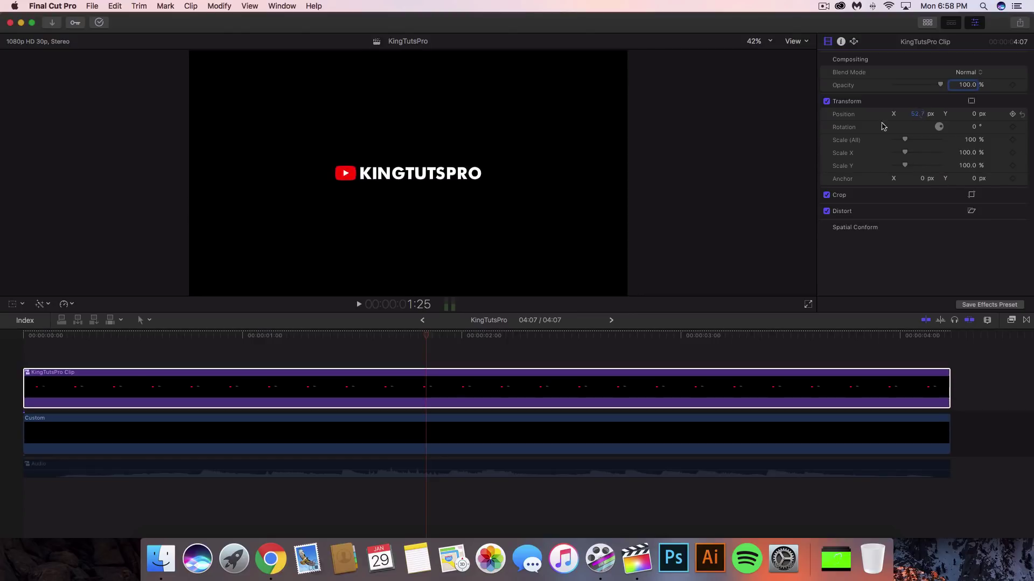
pyautogui.click(355, 386)
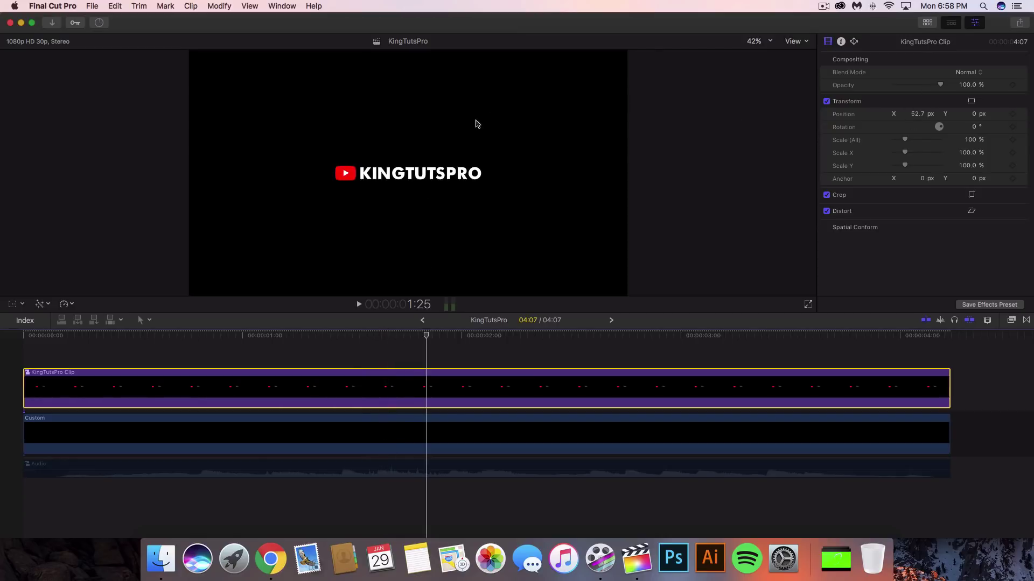
pyautogui.click(23, 350)
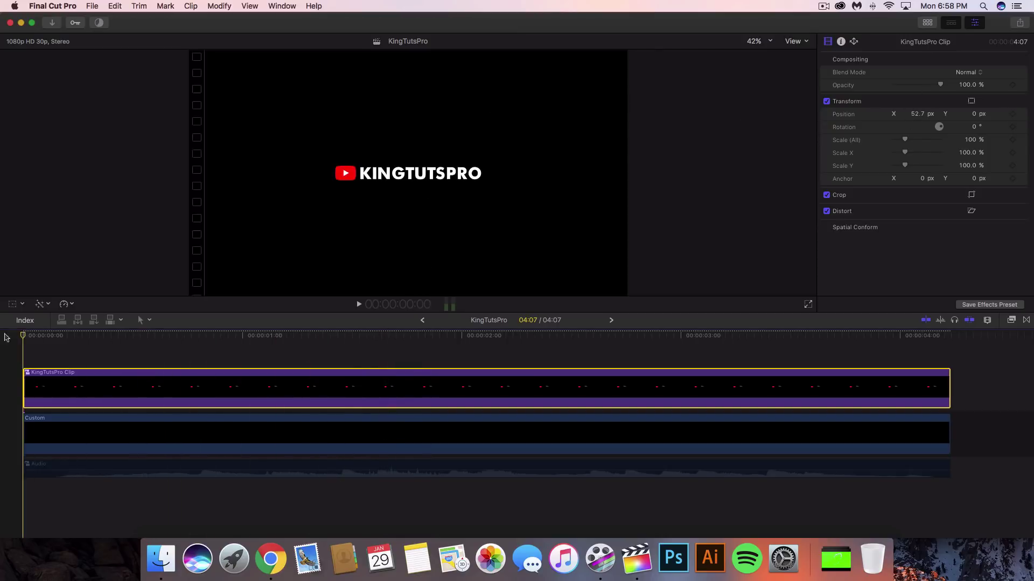
# - Connect the videoplayback swirl clip above KingTutsPro Clip at the start, then zoom out the timeline
pyautogui.click(927, 24)
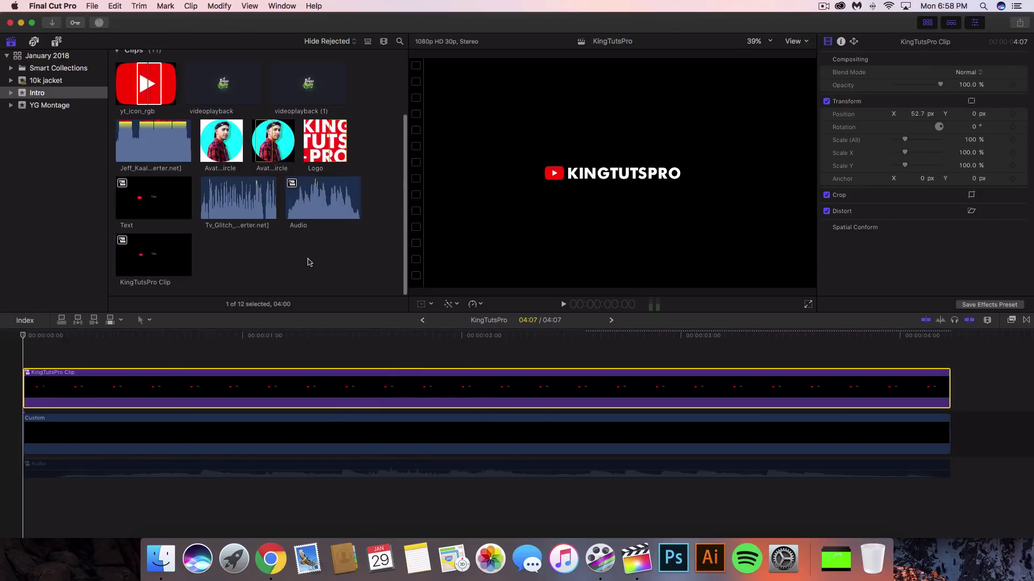
pyautogui.scroll(5, 373, 161)
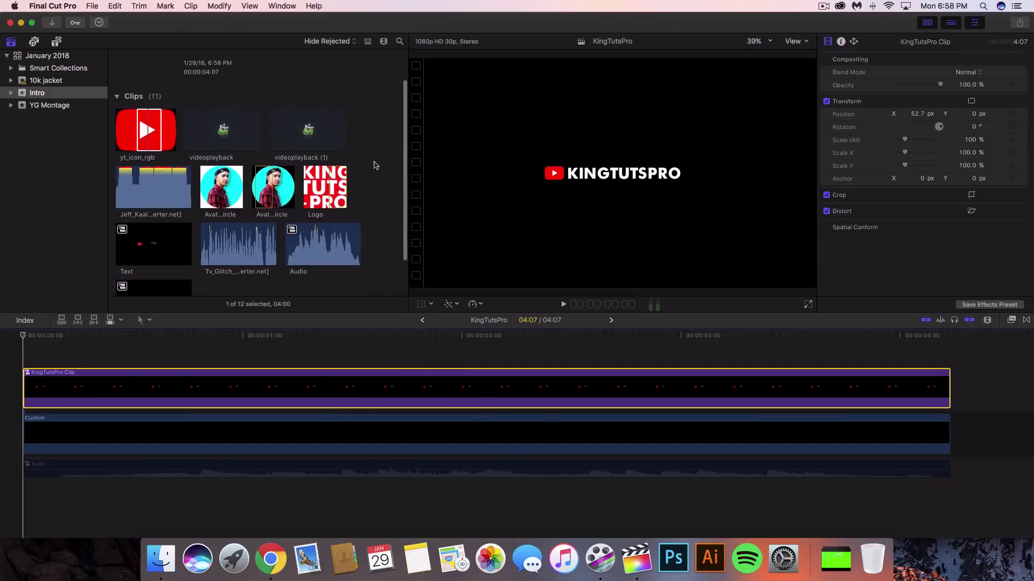
pyautogui.click(218, 170)
pyautogui.click(292, 171)
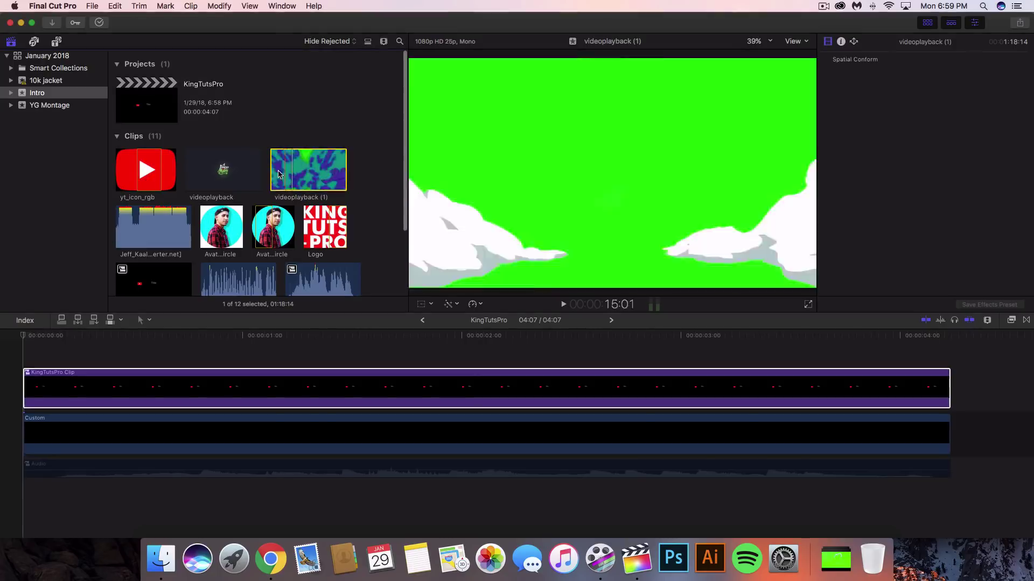
pyautogui.click(218, 166)
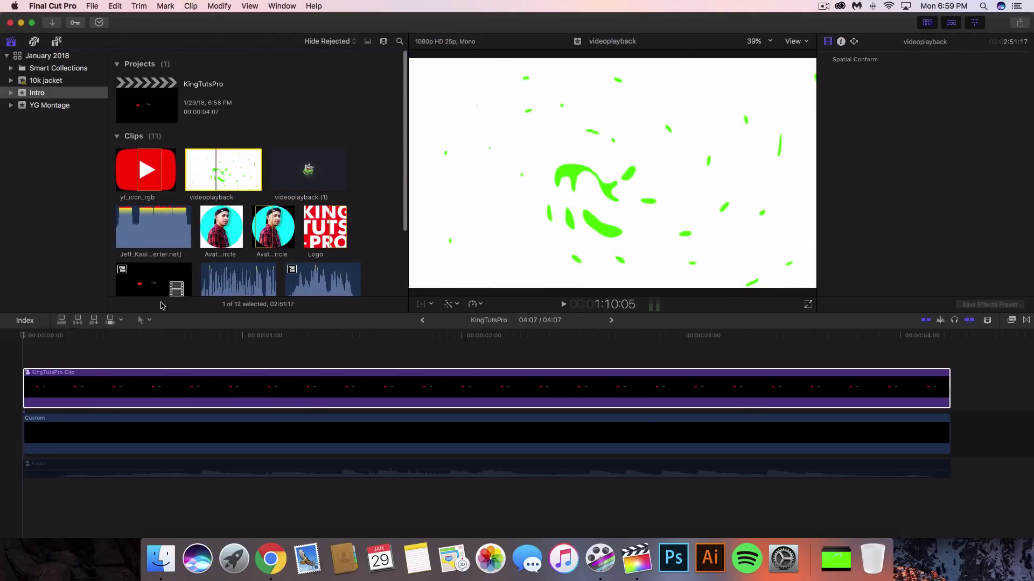
pyautogui.press('q')
pyautogui.click(925, 24)
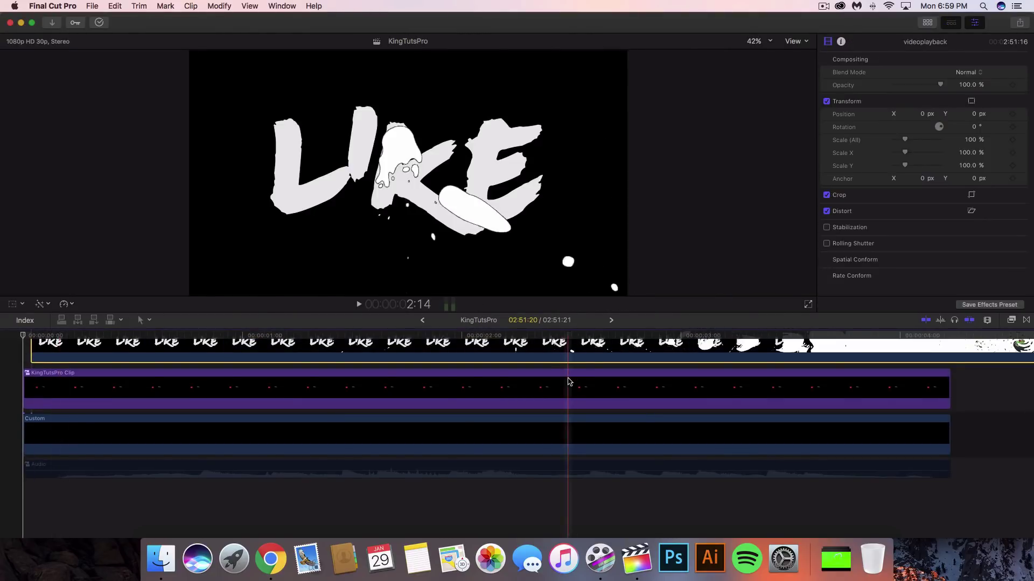
pyautogui.scroll(2, 452, 397)
pyautogui.press('super+minus')
pyautogui.press('super+minus')
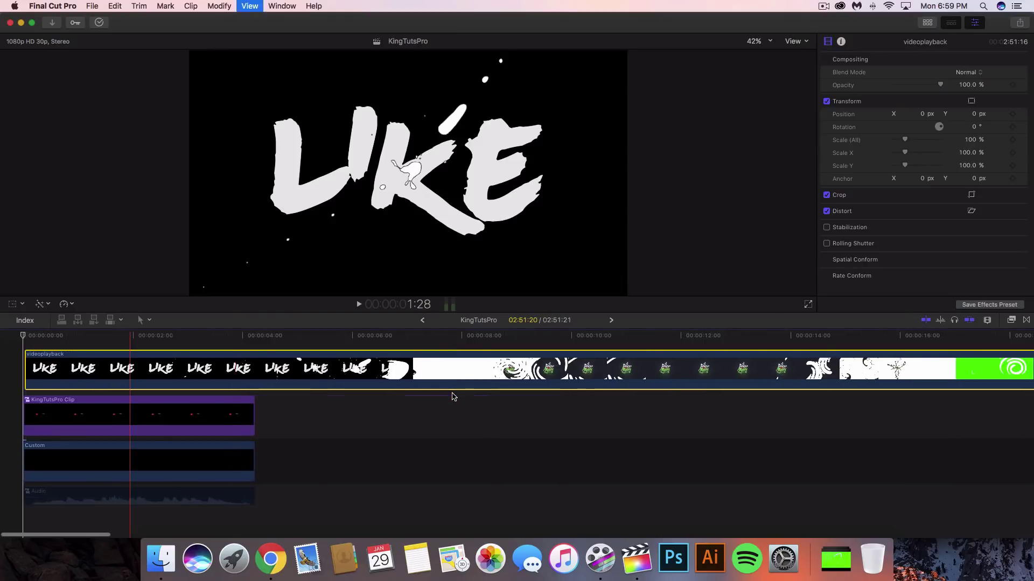
# - Trim the swirl clip's opening seconds, blade it twice and delete the unwanted leading pieces
pyautogui.moveTo(27, 372); pyautogui.dragTo(302, 371)
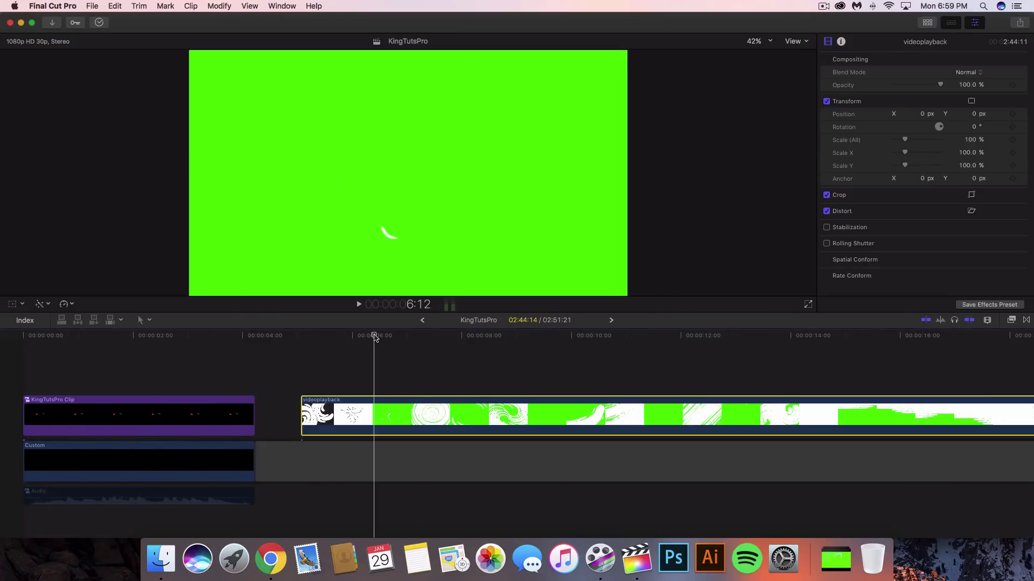
pyautogui.moveTo(375, 337)
pyautogui.mouseDown()
pyautogui.moveTo(426, 340)
pyautogui.moveTo(374, 338)
pyautogui.mouseUp()
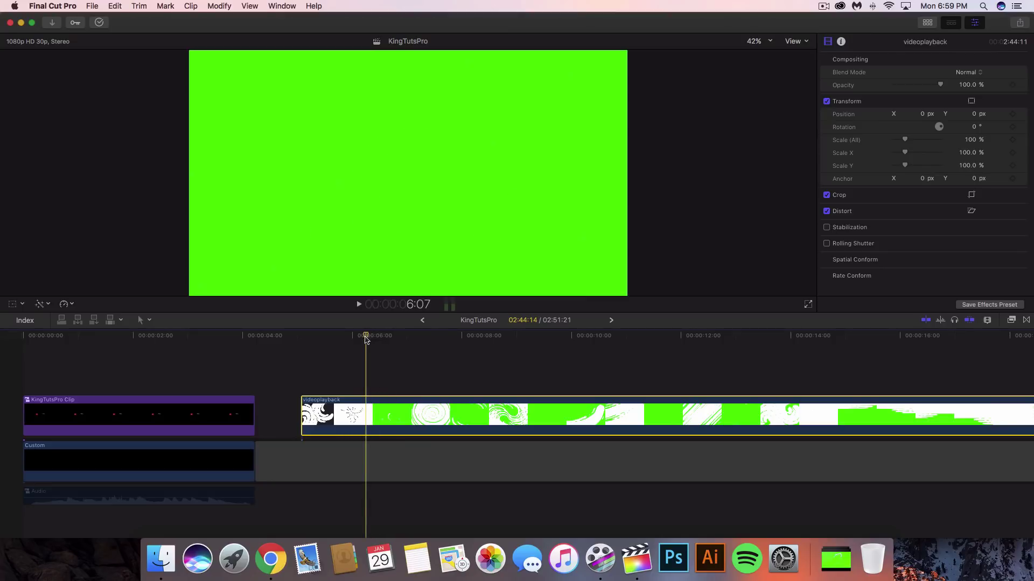
pyautogui.click(366, 412)
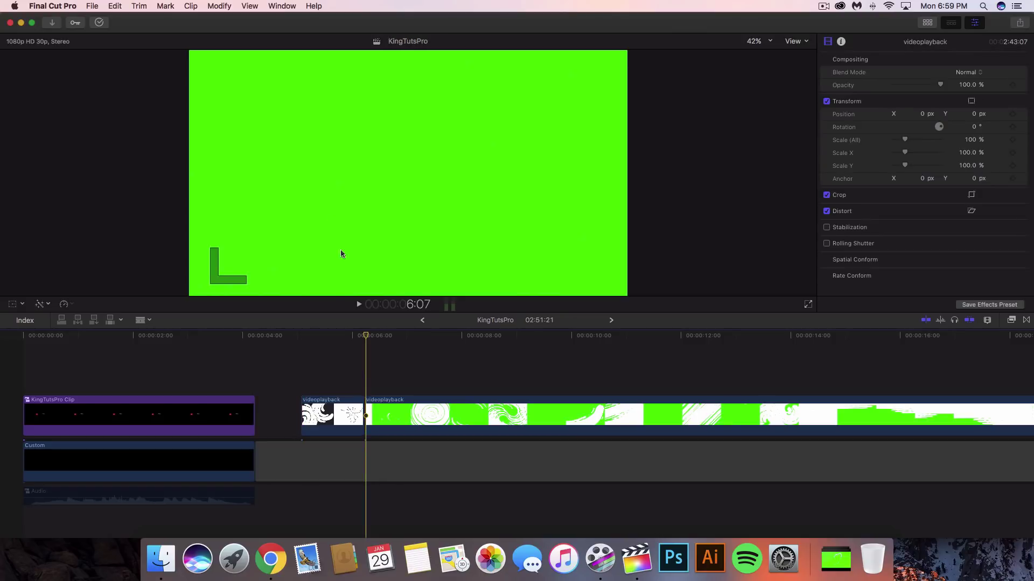
pyautogui.click(327, 412)
pyautogui.click(332, 411)
pyautogui.press('Delete')
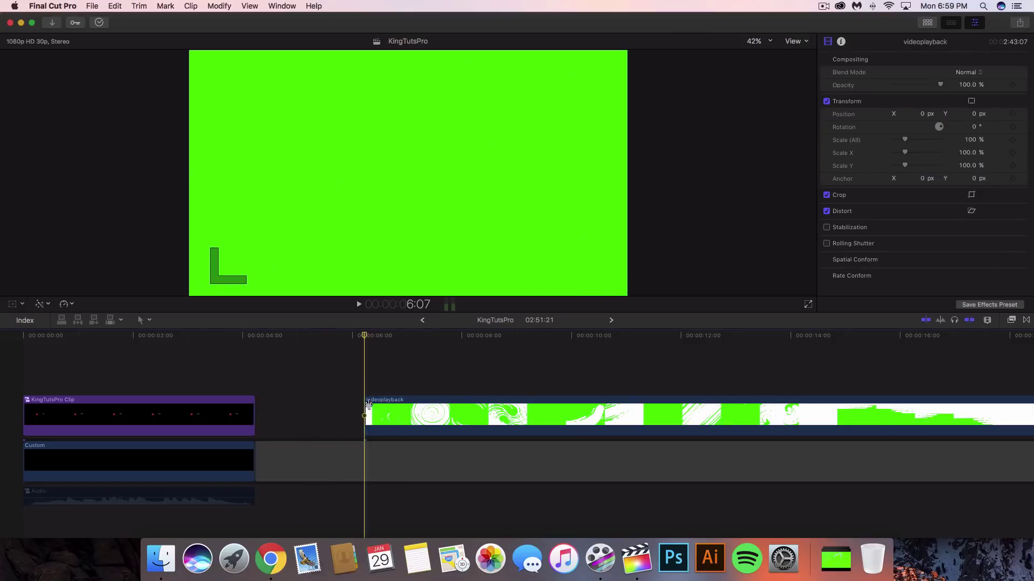
# - Split the swirl clip at a white frame and place the left piece above the logo's start
pyautogui.moveTo(365, 338); pyautogui.dragTo(447, 342)
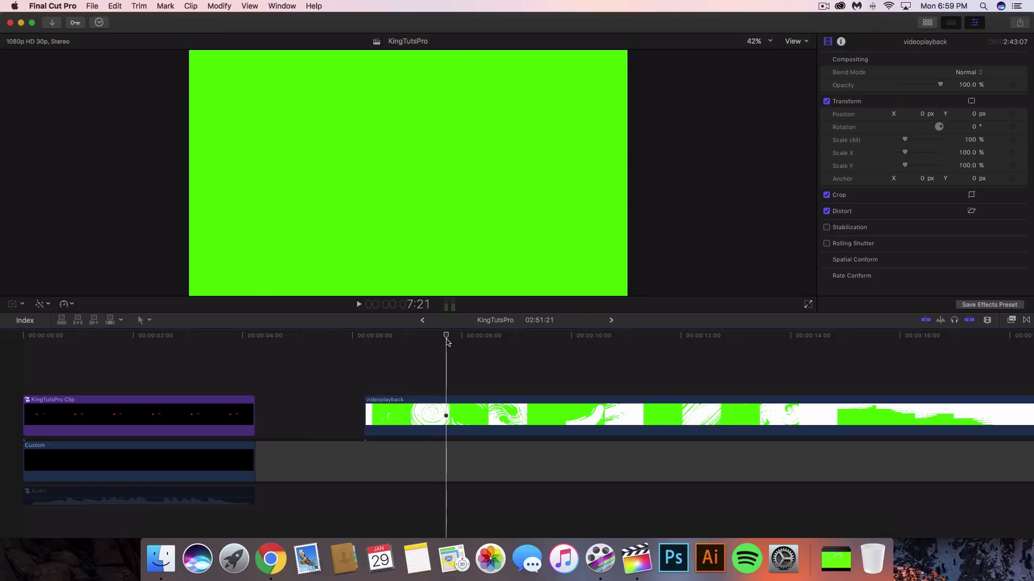
pyautogui.press('r')
pyautogui.click(447, 412)
pyautogui.press('a')
pyautogui.click(392, 419)
pyautogui.moveTo(391, 419); pyautogui.dragTo(50, 373)
pyautogui.click(40, 336)
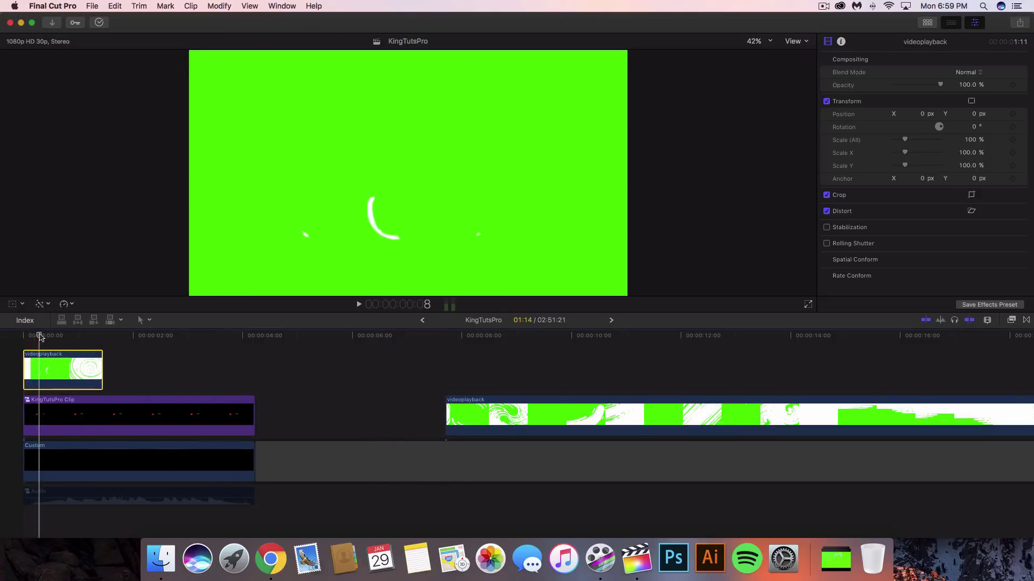
# - Move the remaining swirl piece above the logo clip so it ends with the project
pyautogui.click(501, 413)
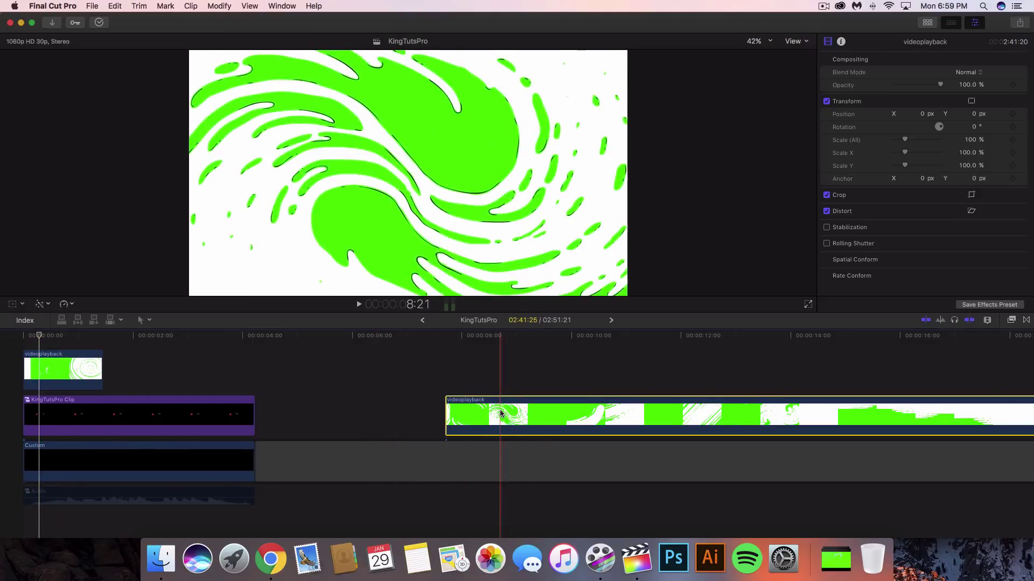
pyautogui.moveTo(501, 413); pyautogui.dragTo(435, 413)
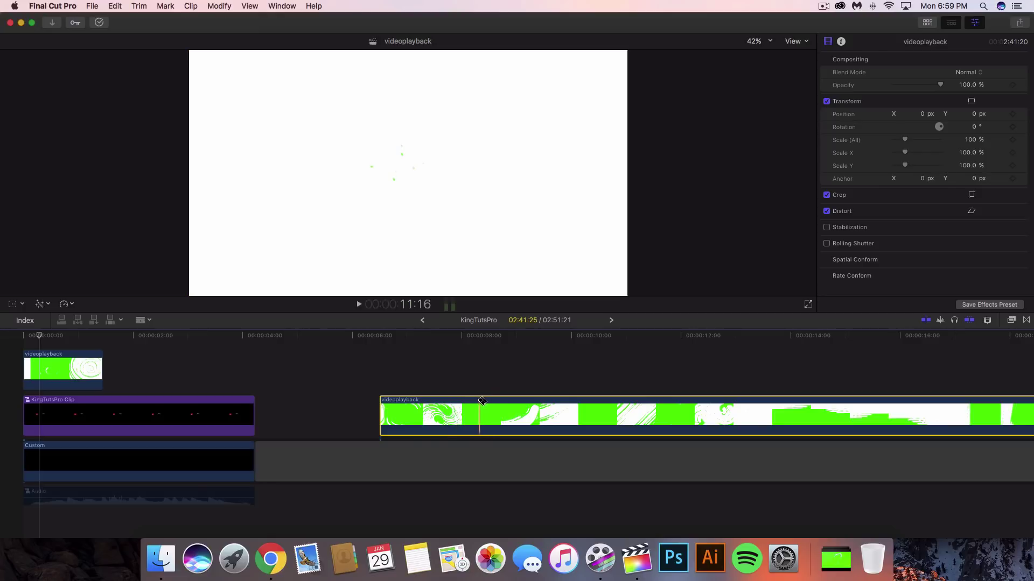
pyautogui.moveTo(513, 403); pyautogui.dragTo(219, 355)
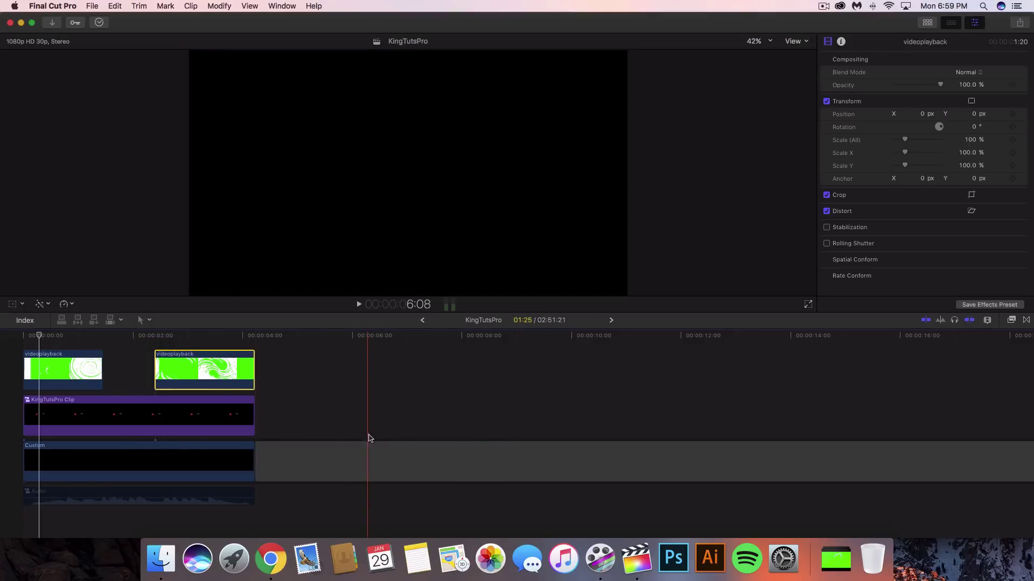
pyautogui.click(386, 464)
# - Apply the Keyer effect from the Effects browser to the first swirl clip
pyautogui.press('super+equal')
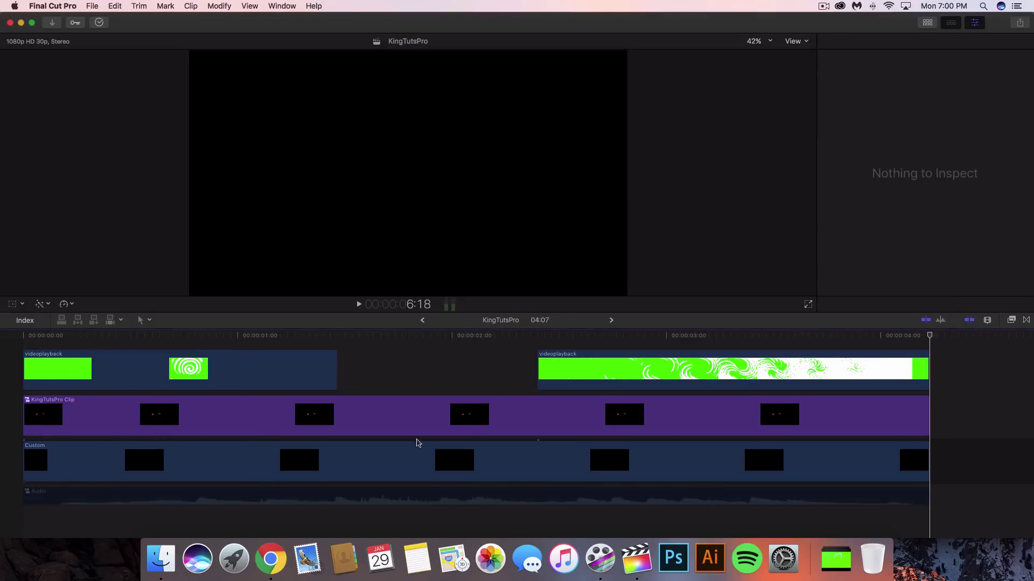
pyautogui.click(252, 357)
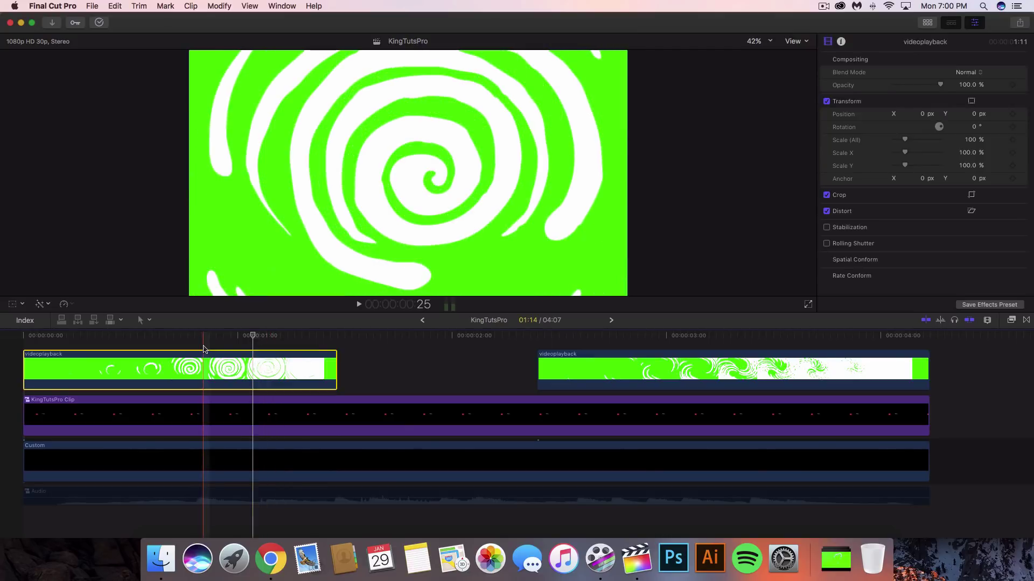
pyautogui.click(1012, 321)
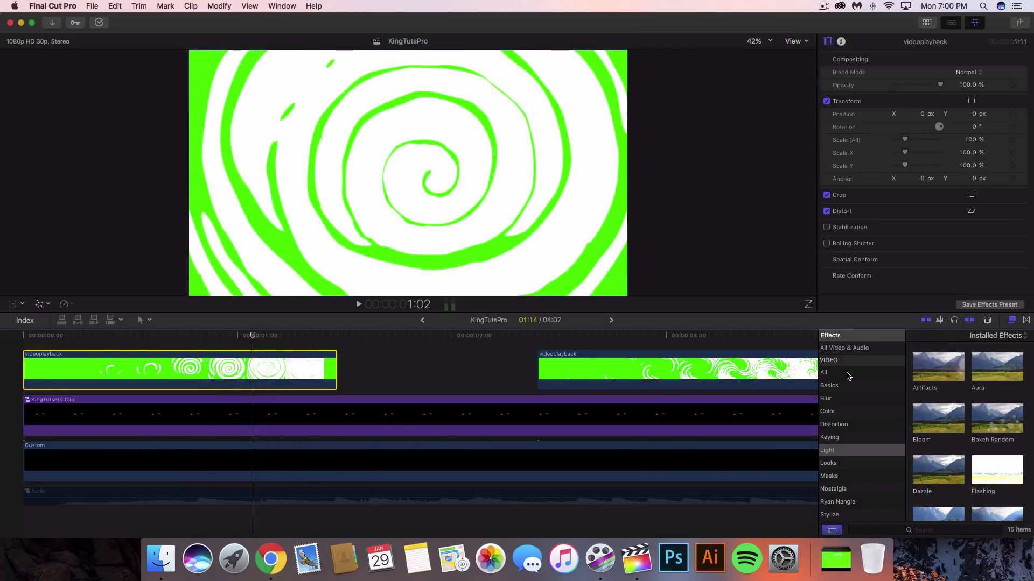
pyautogui.click(859, 348)
pyautogui.click(959, 530)
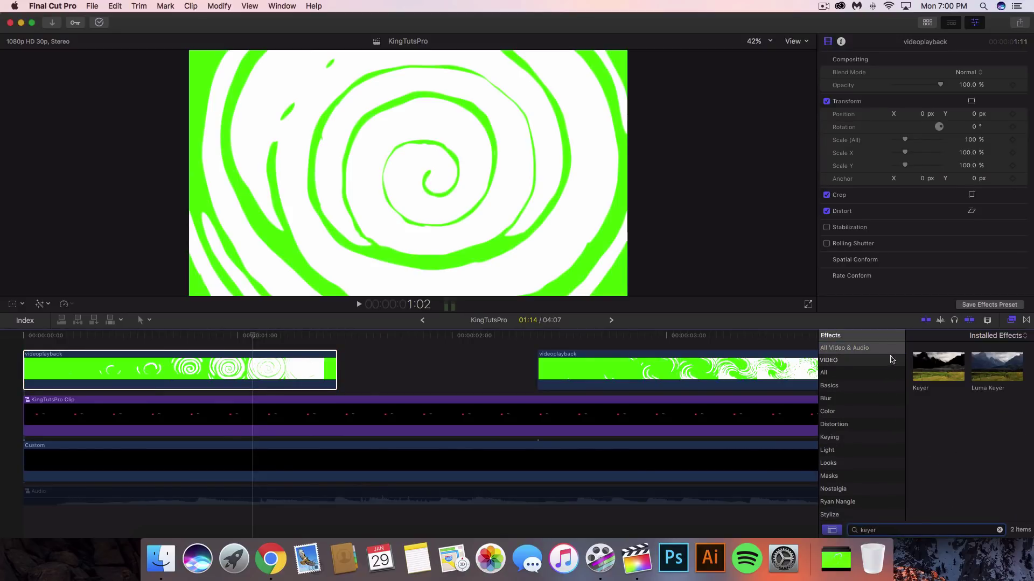
pyautogui.doubleClick(941, 371)
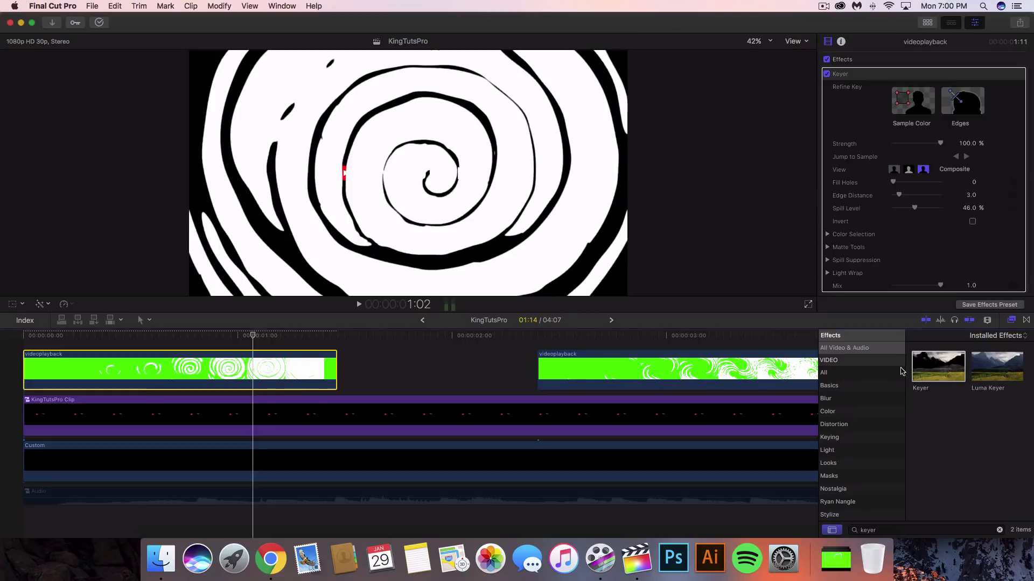
# - Select the second swirl clip, hide the Effects browser and scrub to check the keyed swirl
pyautogui.click(620, 368)
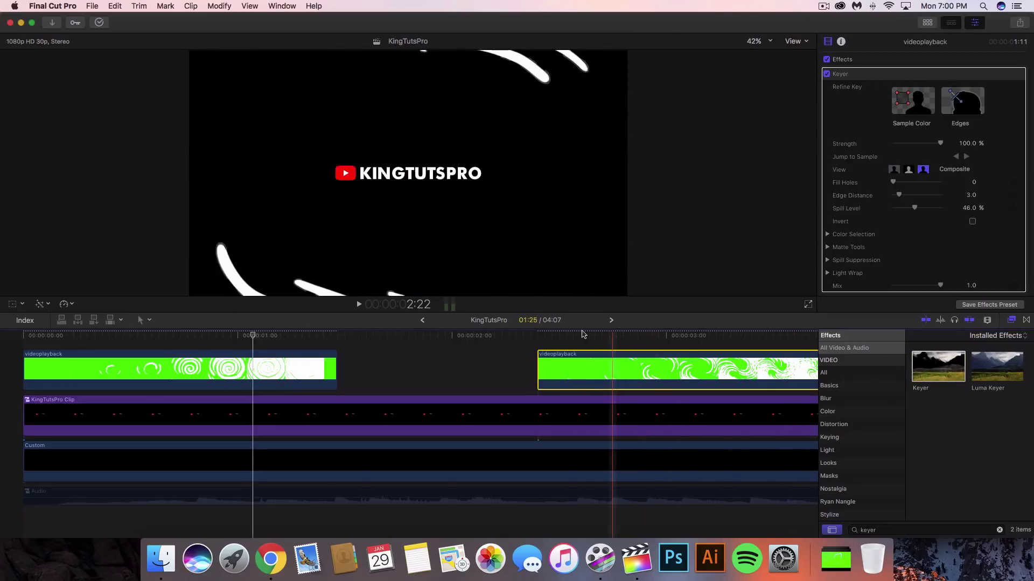
pyautogui.click(577, 336)
pyautogui.press('super+5')
pyautogui.moveTo(461, 338); pyautogui.dragTo(329, 338)
# - Set the first swirl clip to play in reverse and play it back to check
pyautogui.click(164, 347)
pyautogui.click(169, 364)
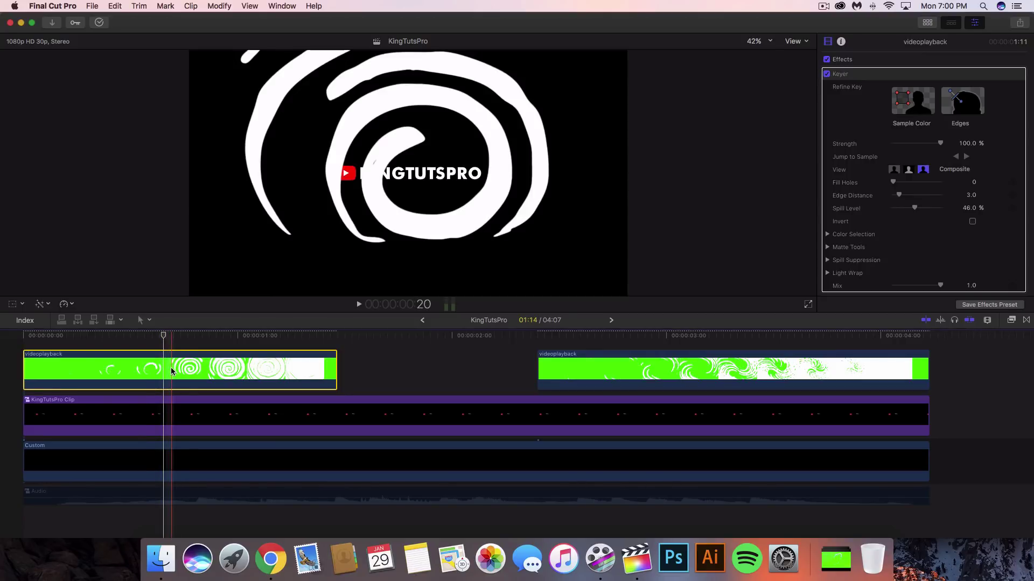
pyautogui.click(64, 305)
pyautogui.click(64, 304)
pyautogui.click(65, 305)
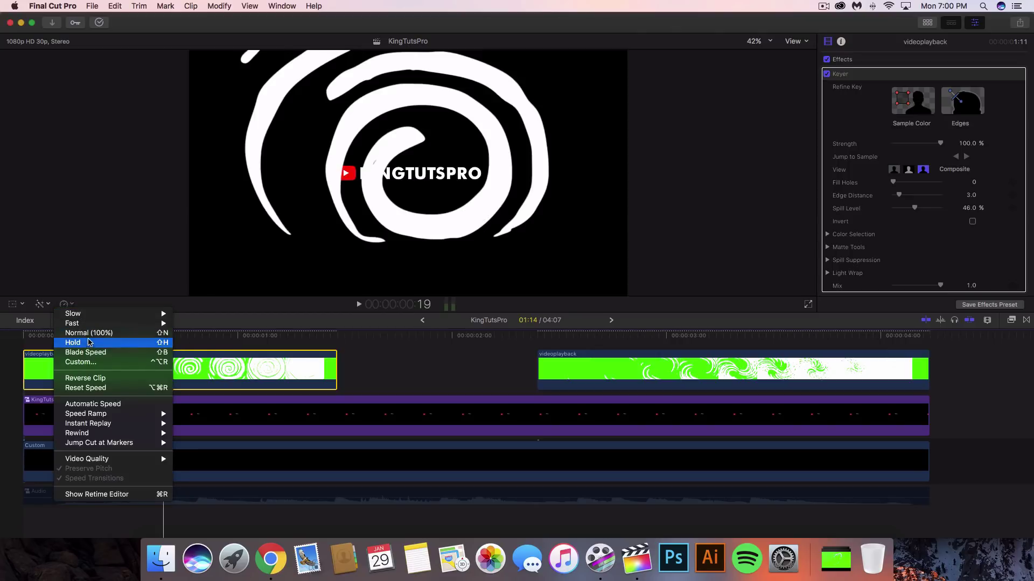
pyautogui.click(80, 379)
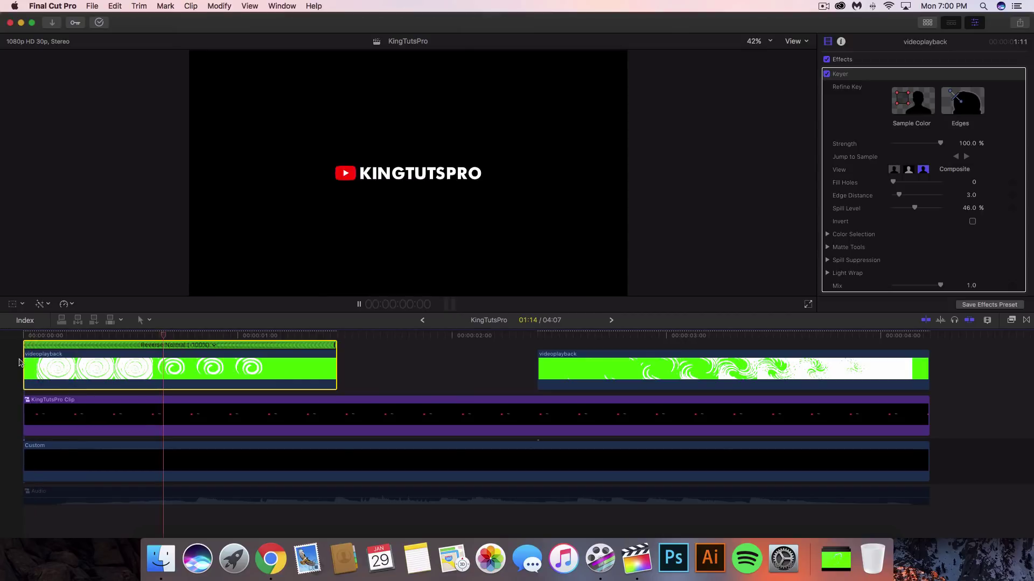
pyautogui.press('space')
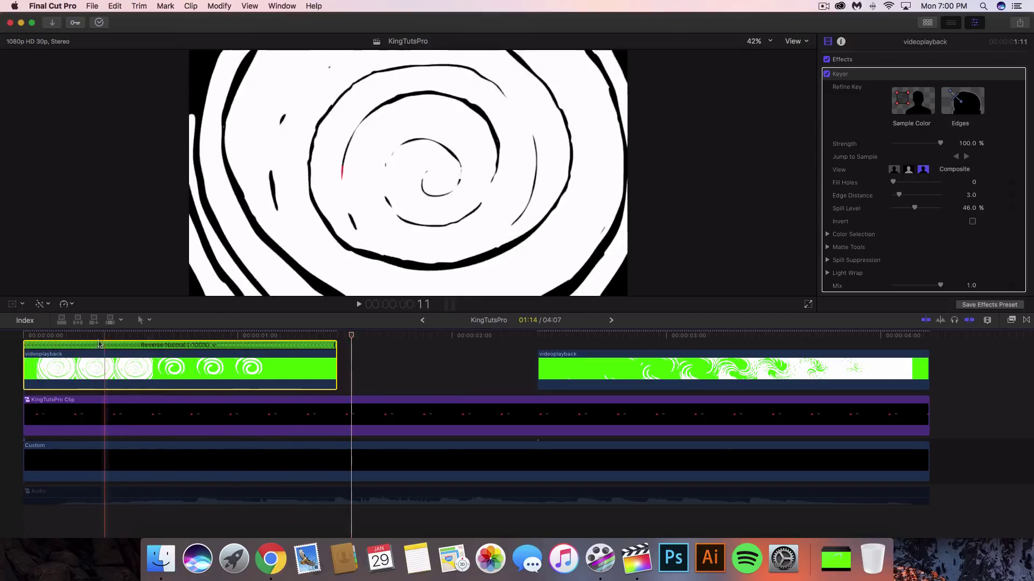
pyautogui.click(221, 360)
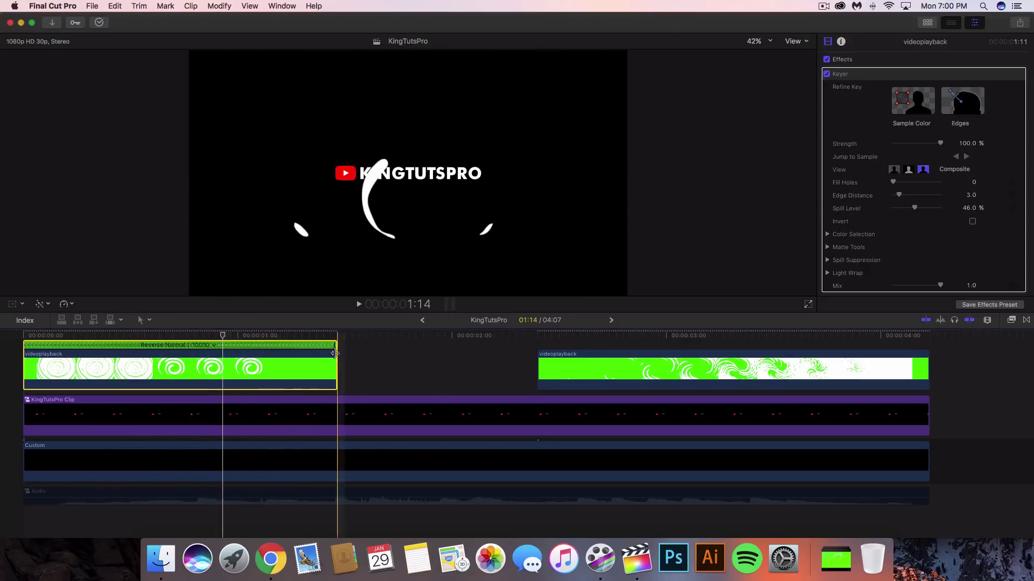
# - Scrub through the second swirl clip to check where it ends over the logo
pyautogui.click(596, 357)
pyautogui.click(561, 337)
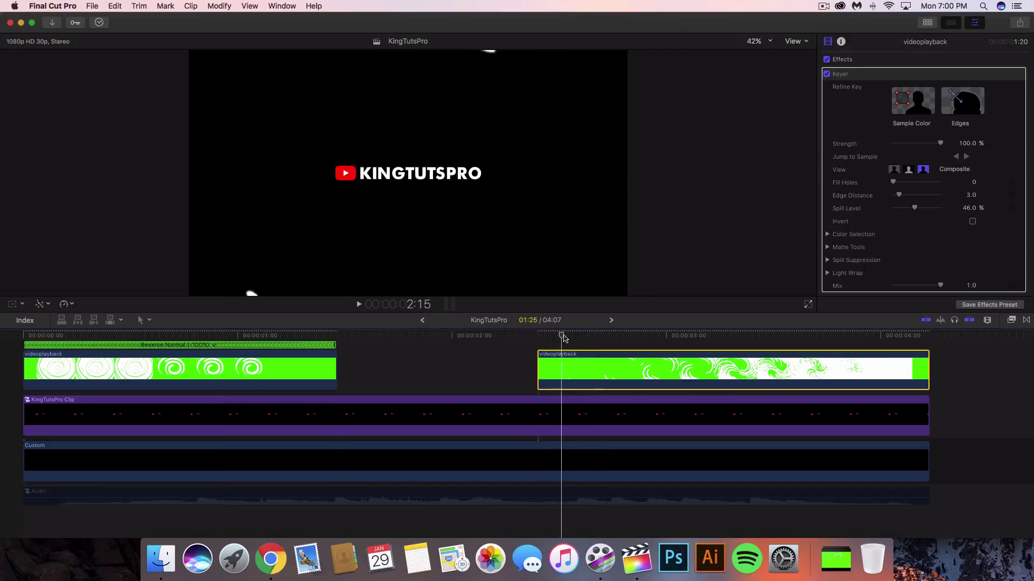
pyautogui.moveTo(596, 338); pyautogui.dragTo(443, 338)
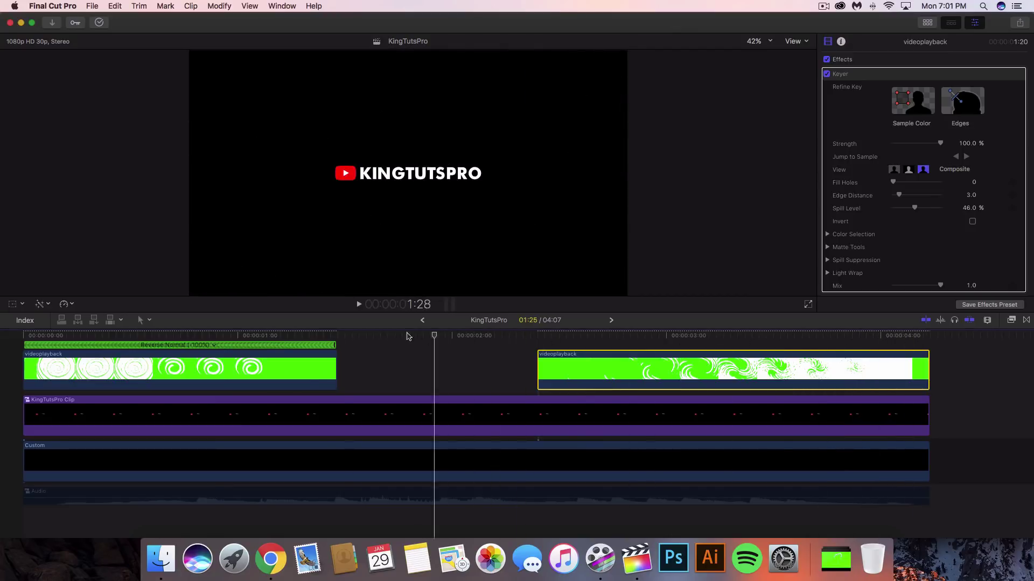
pyautogui.moveTo(310, 336); pyautogui.dragTo(335, 336)
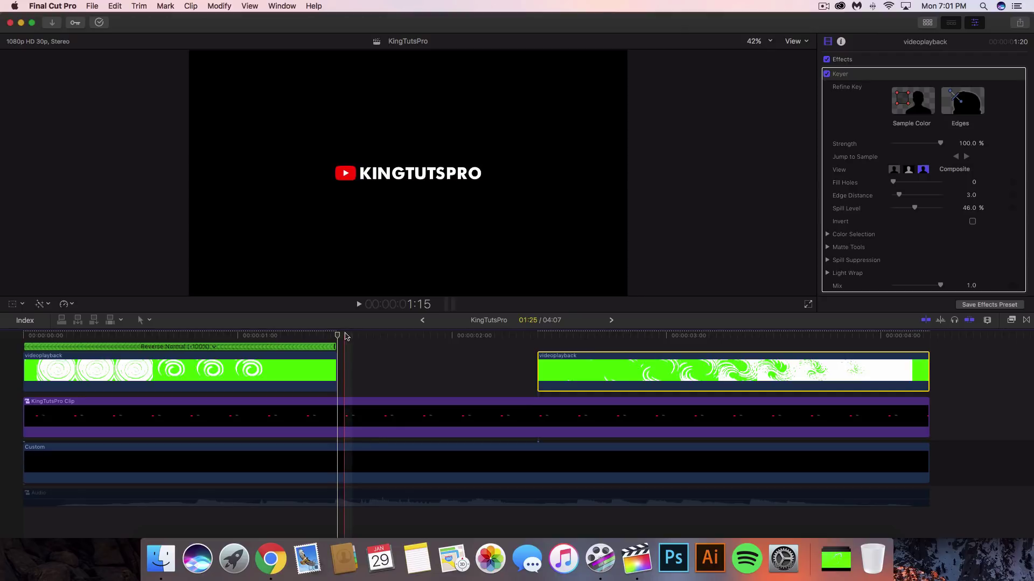
pyautogui.click(345, 414)
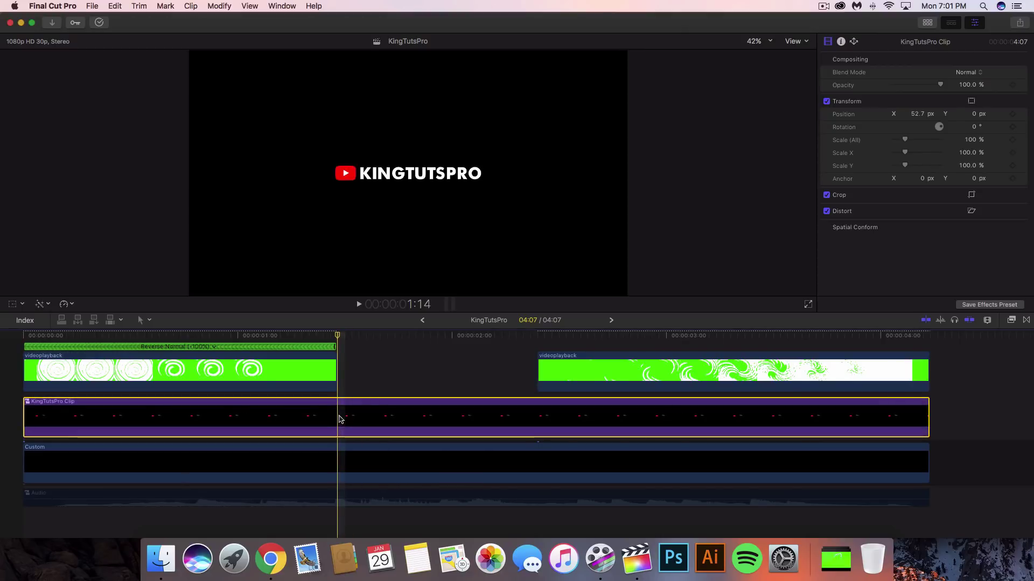
# - Show the TV Glitch Transitions category and cut the logo clip at about 1:09
pyautogui.click(1010, 320)
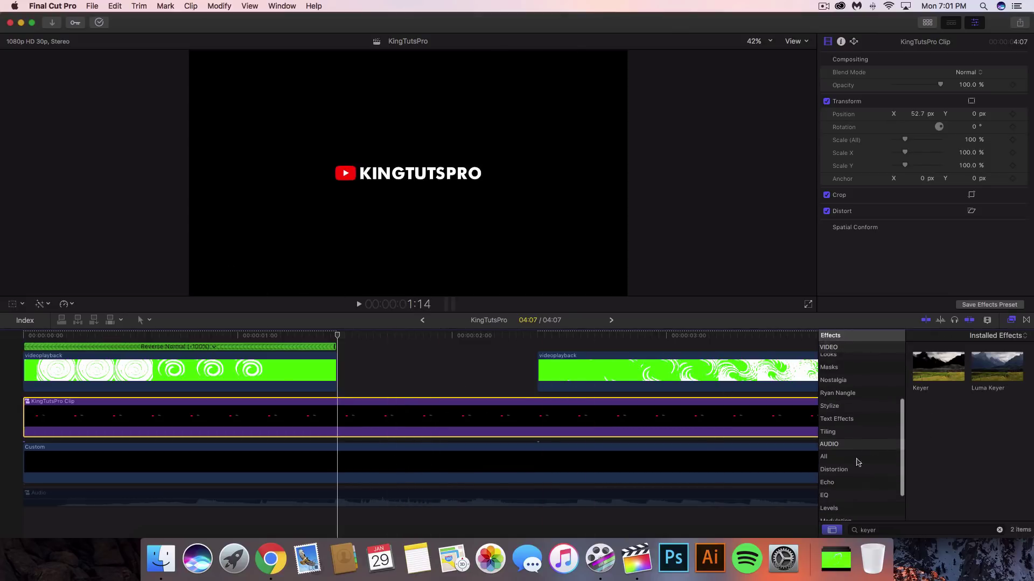
pyautogui.press('ctrl+super+5')
pyautogui.click(838, 464)
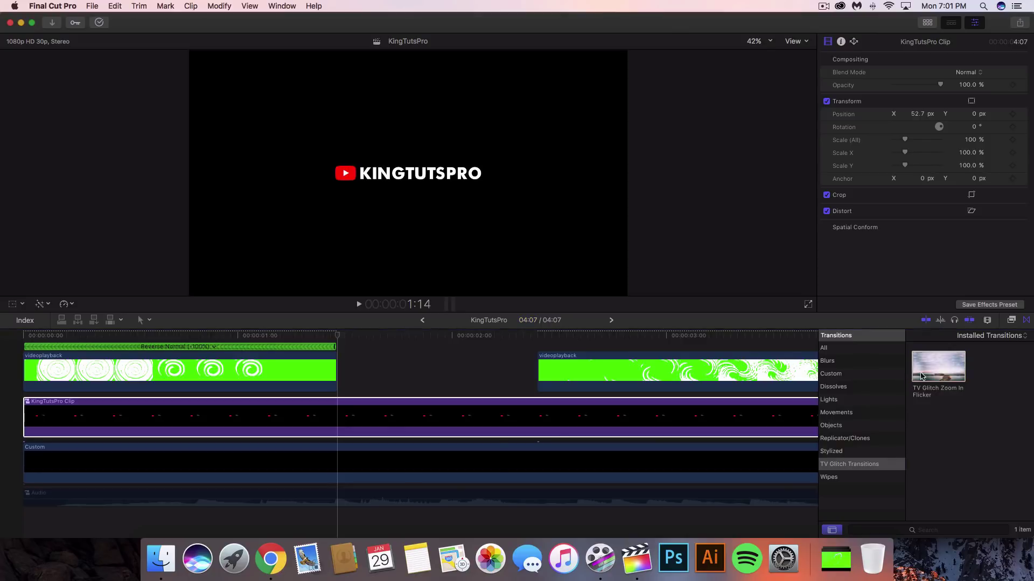
pyautogui.click(293, 426)
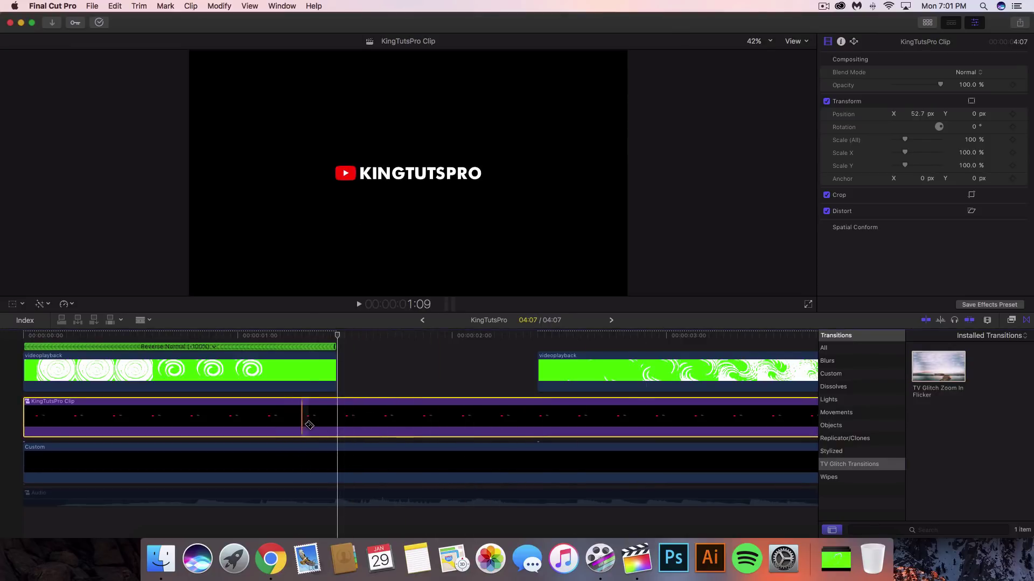
pyautogui.click(308, 425)
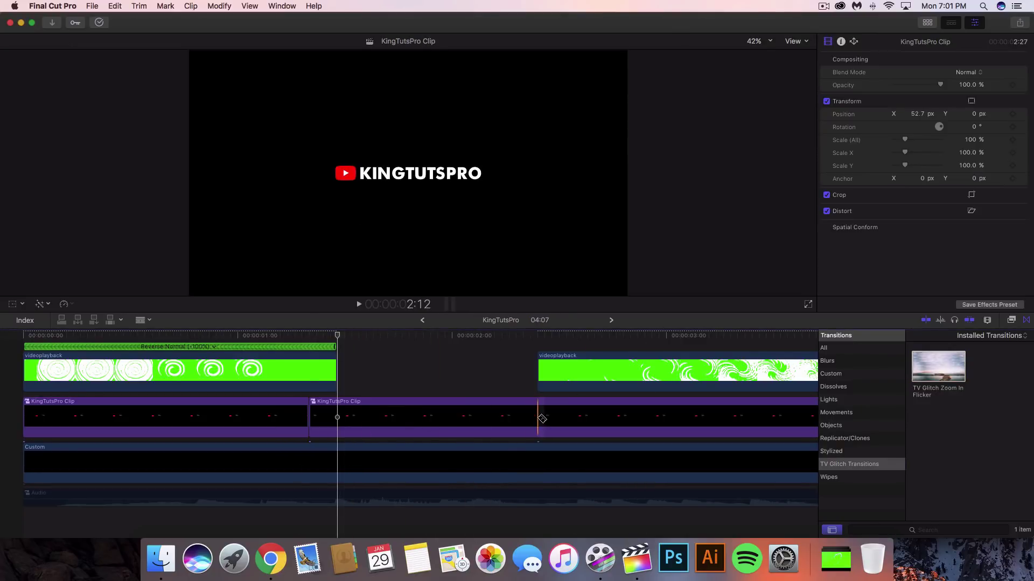
# - Add TV Glitch Zoom In Flicker at the cuts, shorten both, and delete the second one
pyautogui.click(509, 424)
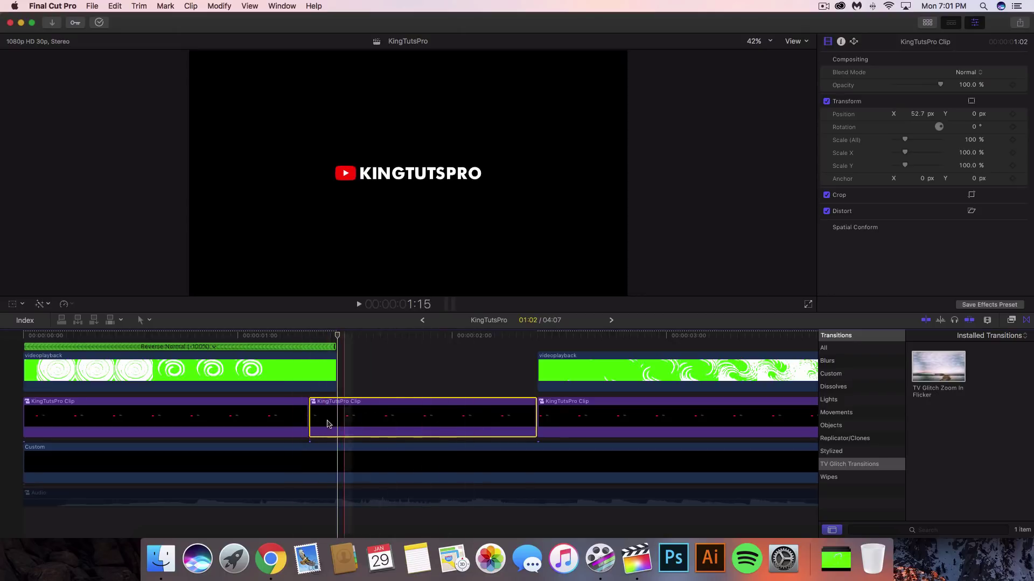
pyautogui.moveTo(939, 372); pyautogui.dragTo(312, 411)
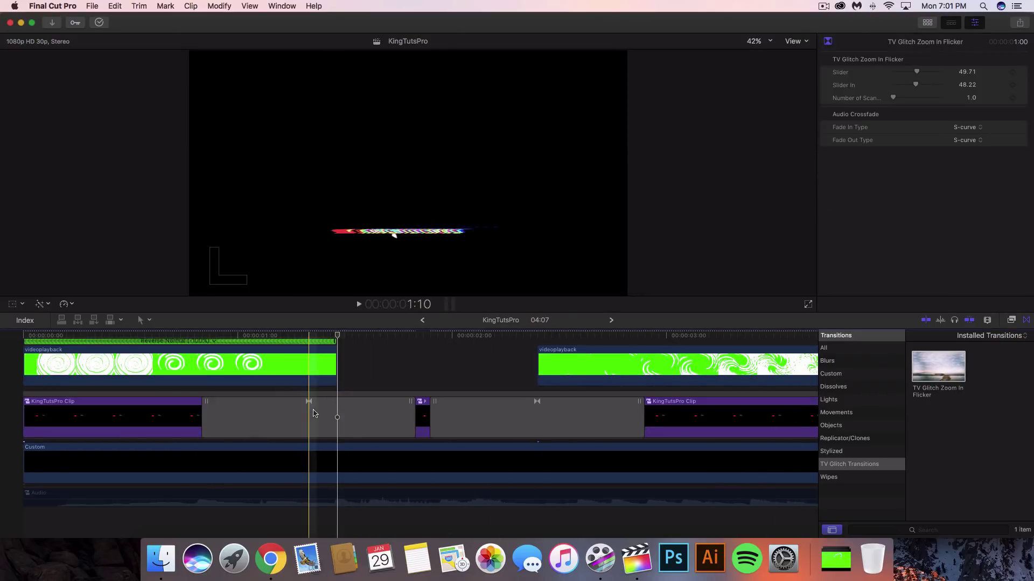
pyautogui.moveTo(401, 412); pyautogui.dragTo(344, 412)
pyautogui.moveTo(641, 413); pyautogui.dragTo(572, 412)
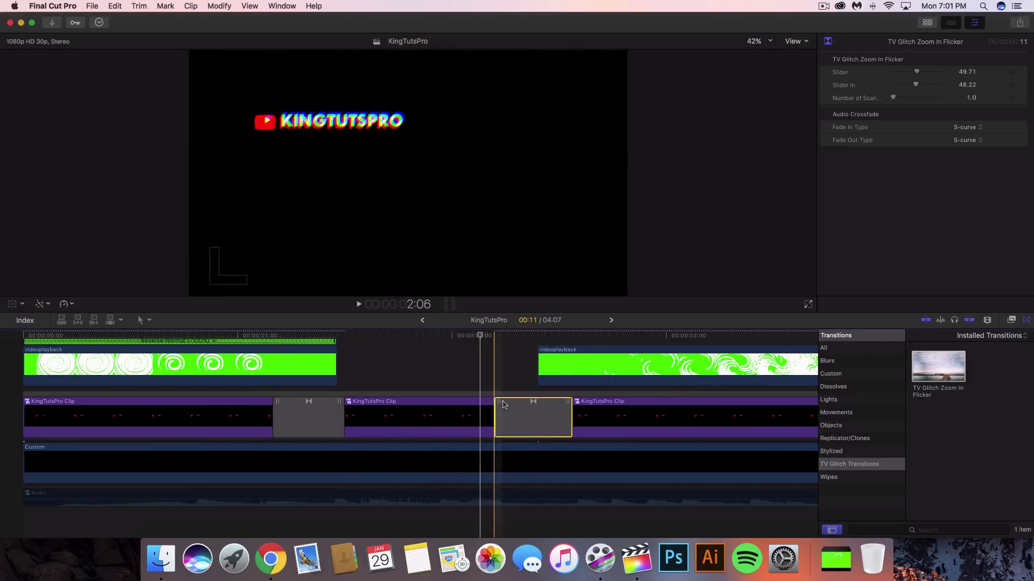
pyautogui.press('Delete')
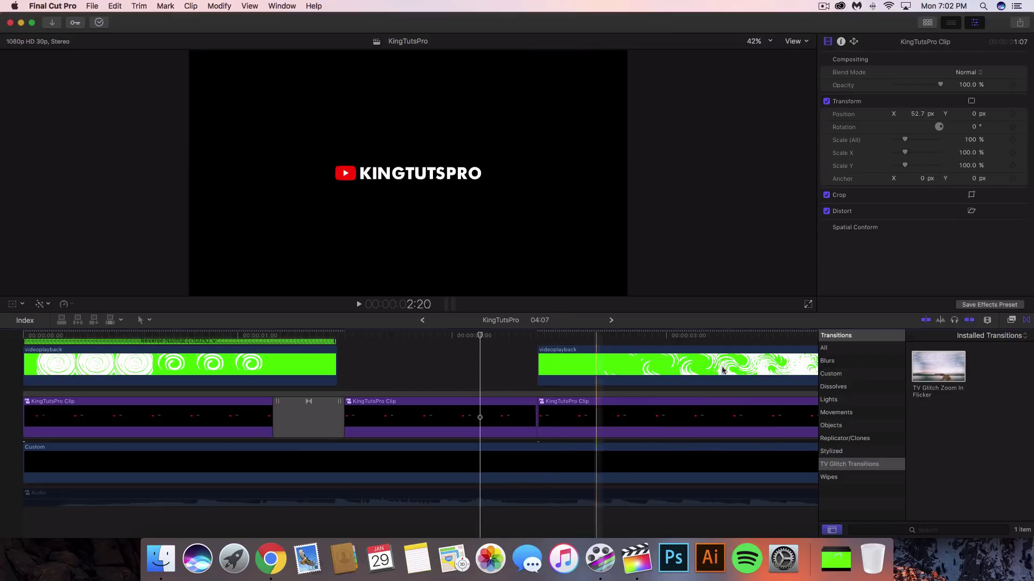
pyautogui.click(1025, 320)
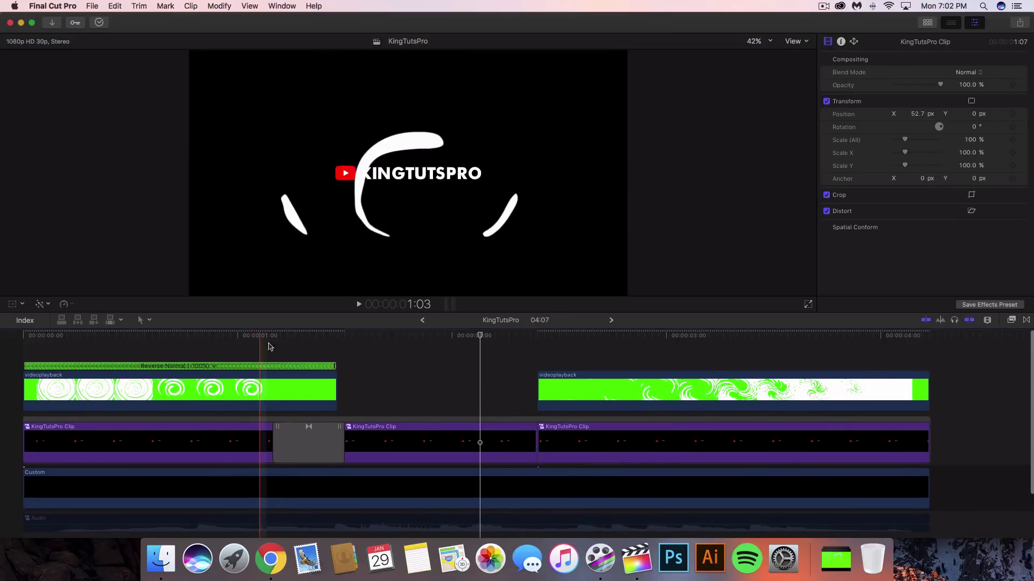
# - Render the timeline and play the intro from the start
pyautogui.click(24, 337)
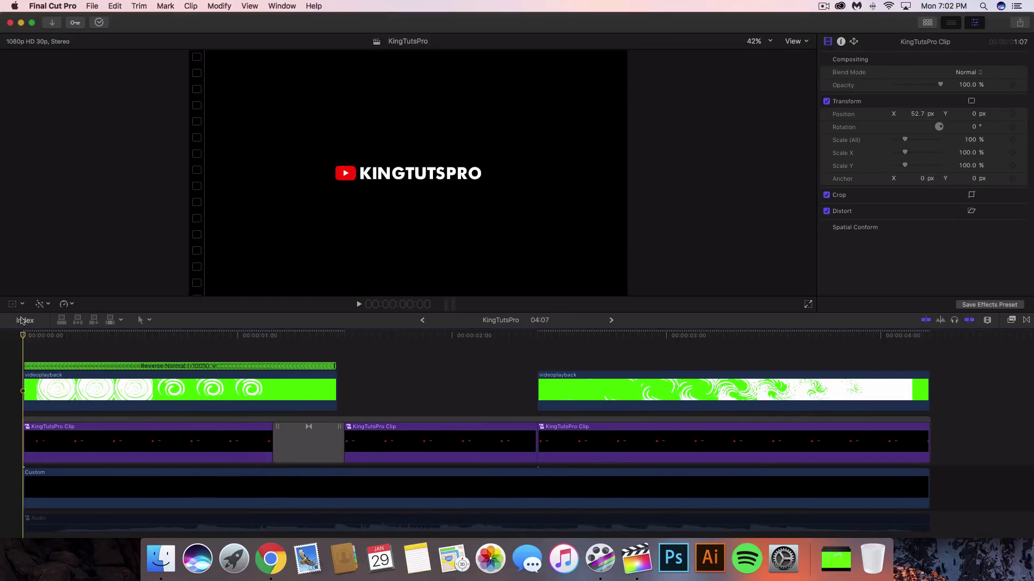
pyautogui.click(219, 5)
pyautogui.click(247, 228)
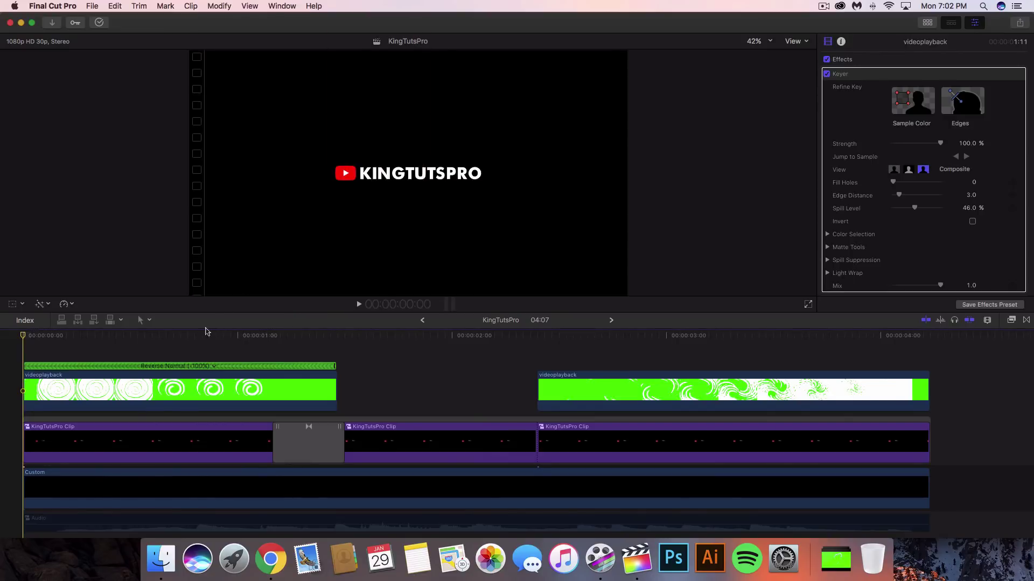
pyautogui.press('space')
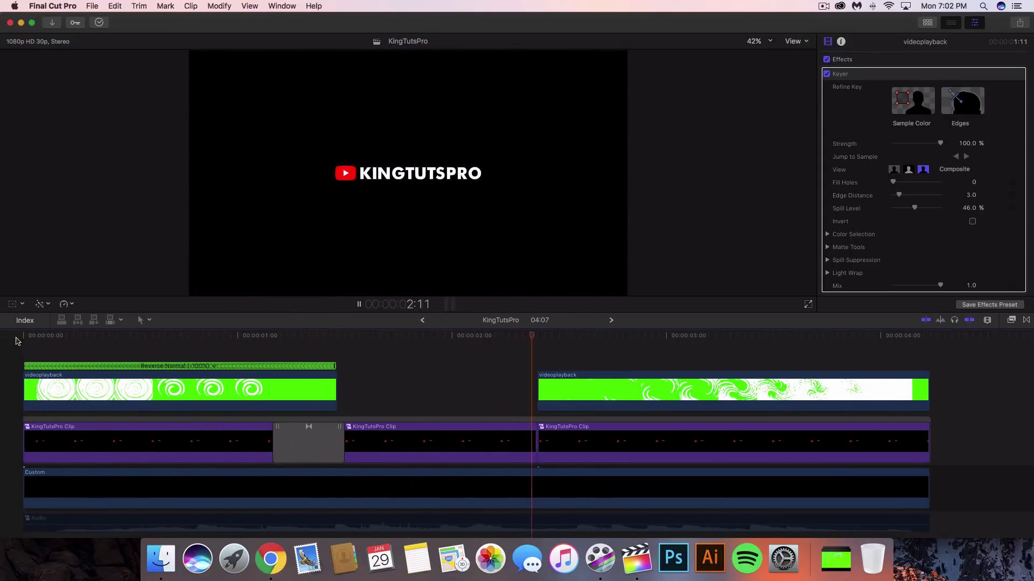
pyautogui.press('space')
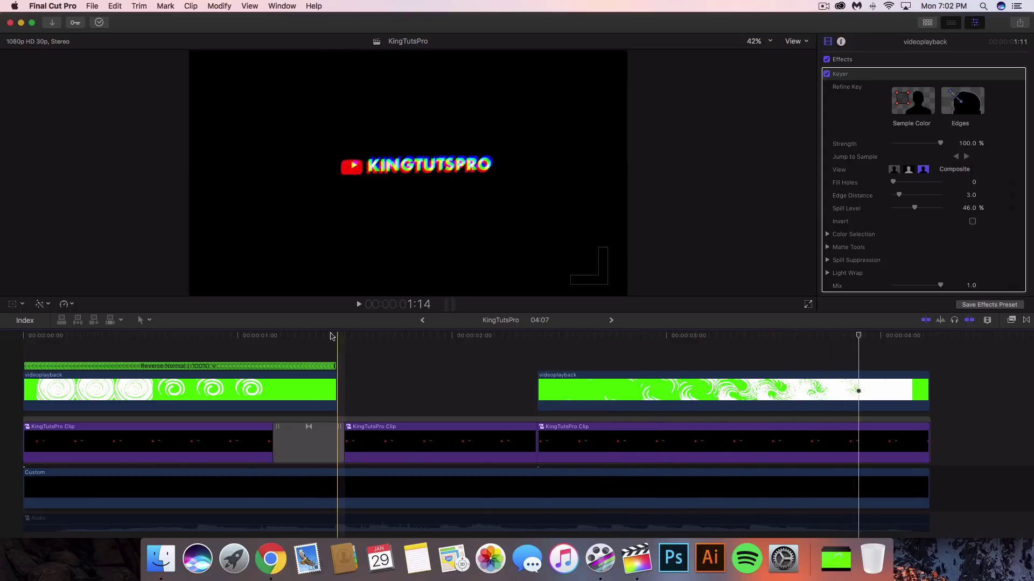
# - Combine the three logo pieces and transition into compound clip 'KingTutsPro Clip 1', then preview the glitch
pyautogui.click(391, 345)
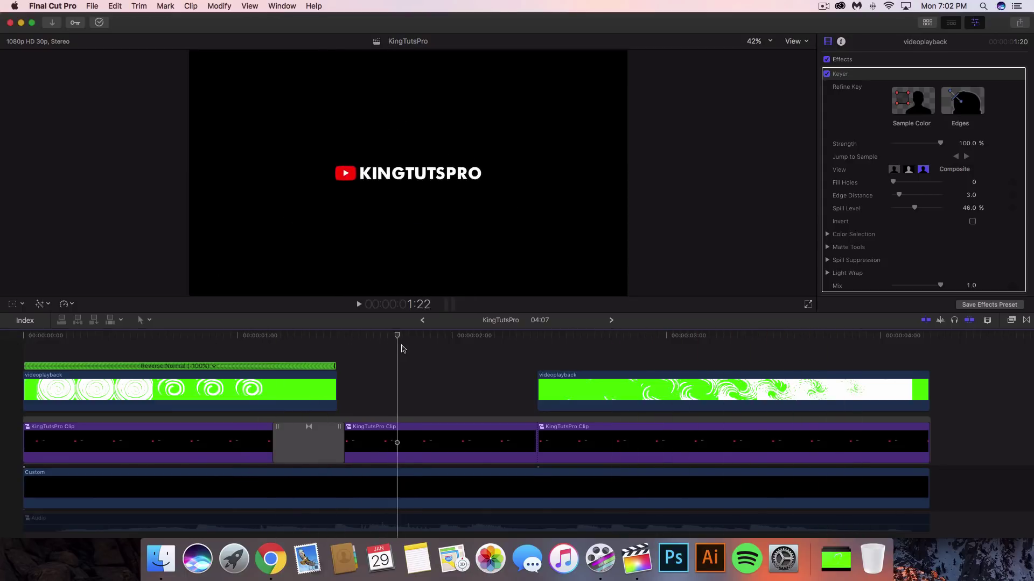
pyautogui.moveTo(990, 458); pyautogui.dragTo(231, 444)
pyautogui.rightClick(230, 444)
pyautogui.click(262, 360)
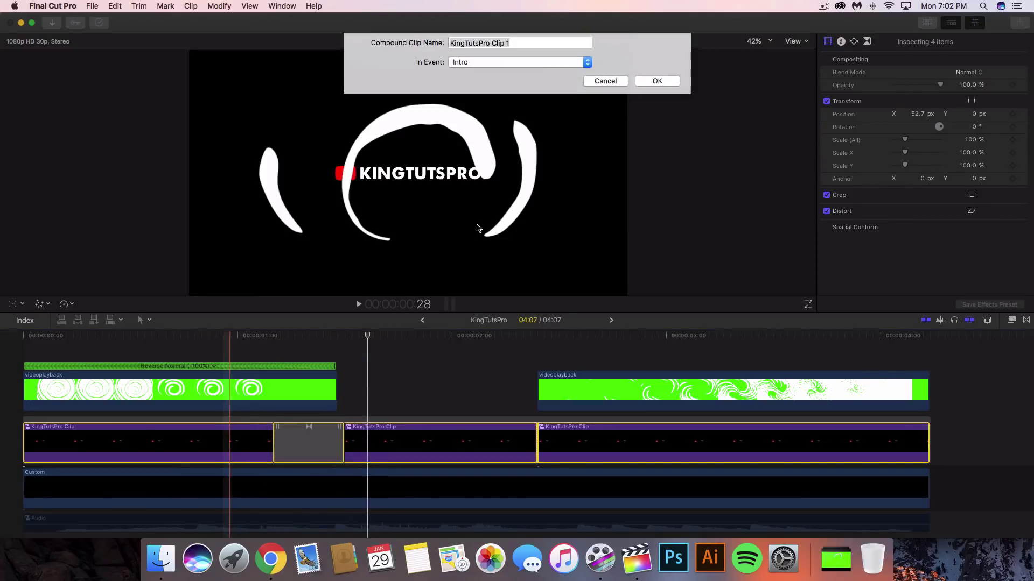
pyautogui.click(661, 82)
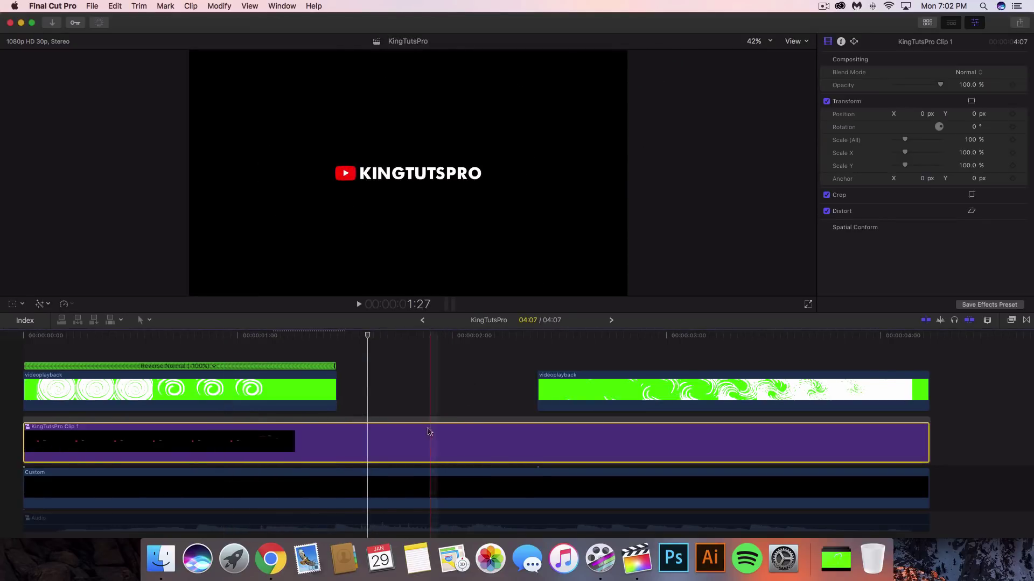
pyautogui.moveTo(363, 337); pyautogui.dragTo(223, 339)
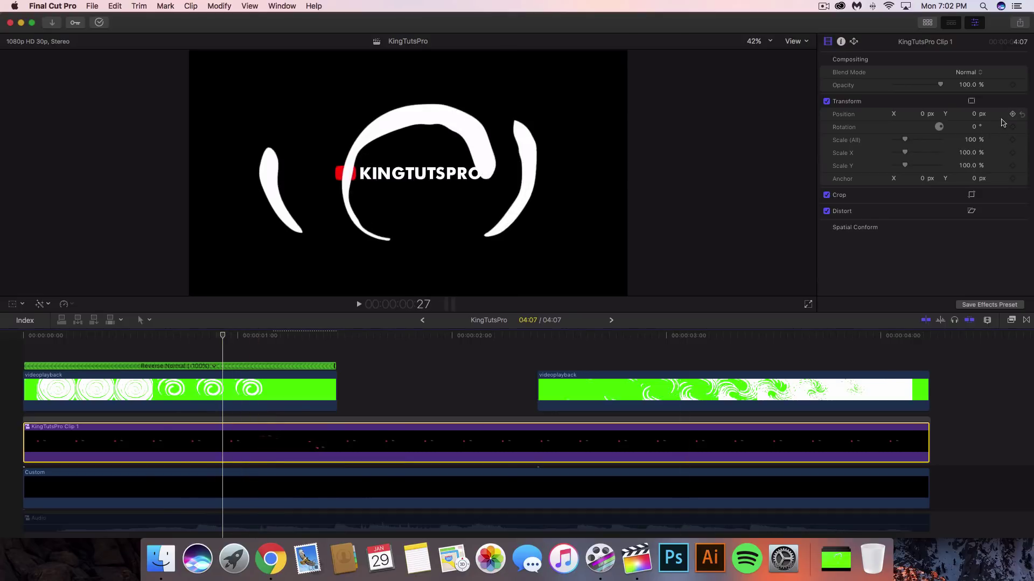
# - Keyframe the compound clip's Scale from 100% at the start to 116% at the end, then play the intro
pyautogui.click(1013, 140)
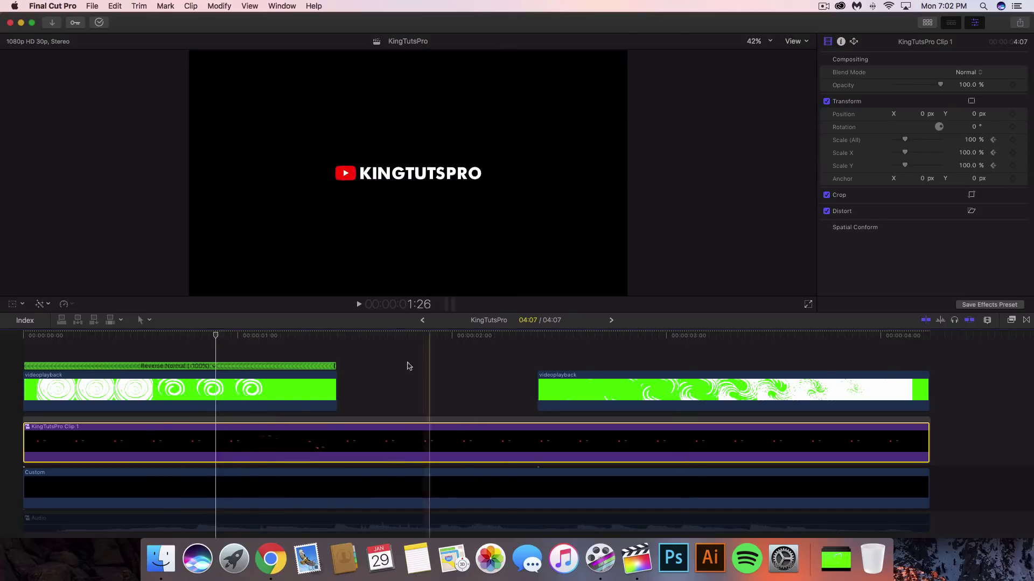
pyautogui.moveTo(394, 337); pyautogui.dragTo(935, 326)
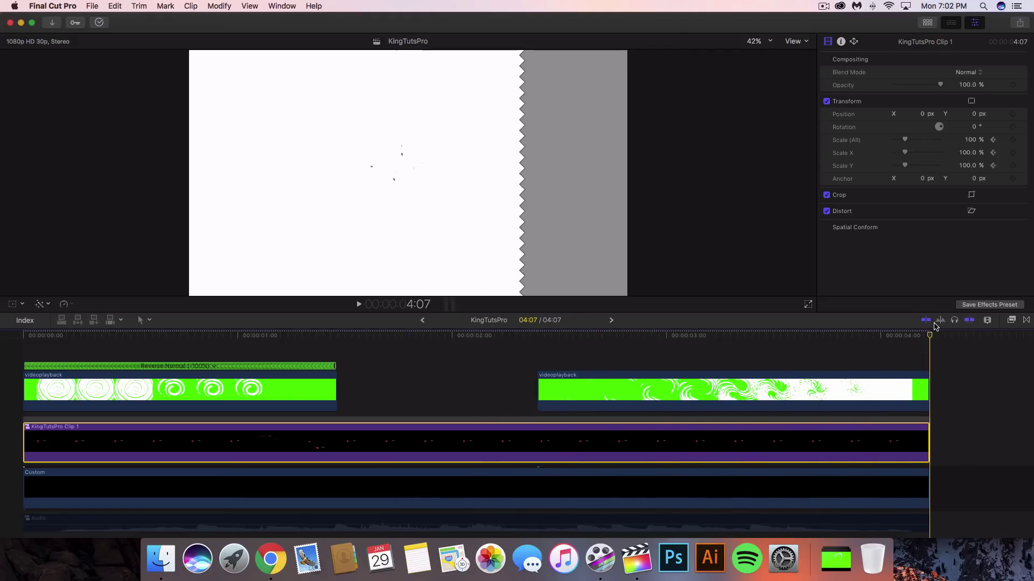
pyautogui.press('Left')
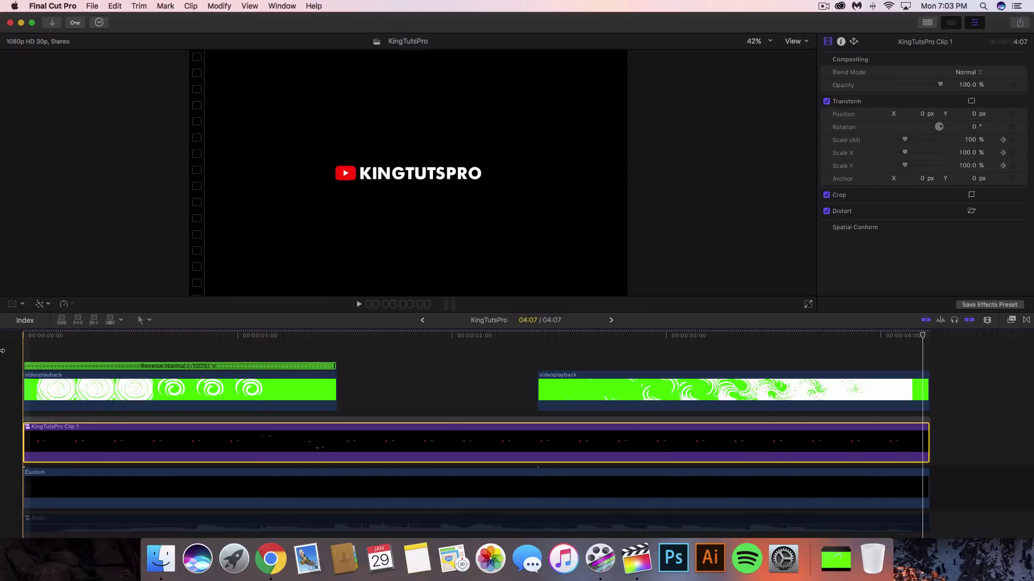
pyautogui.press('space')
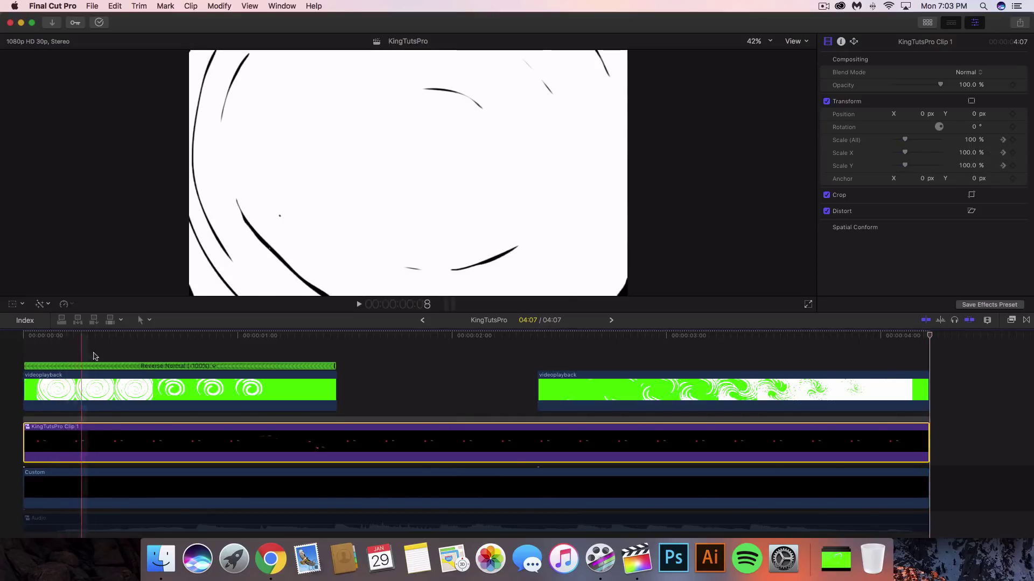
pyautogui.scroll(-2, 109, 374)
pyautogui.click(356, 478)
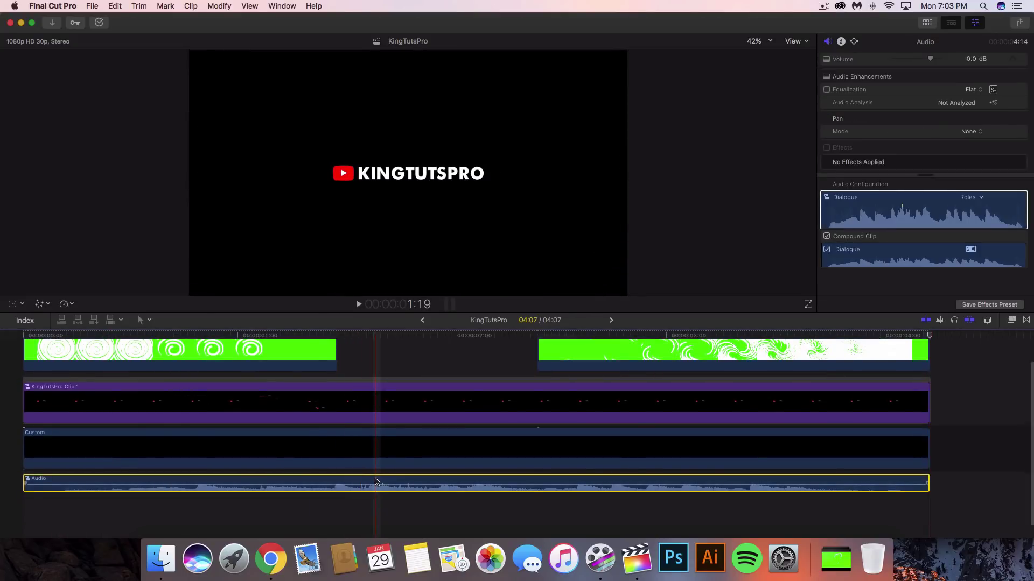
# - Inspect the music track inside the Audio compound clip, return to the main project and hide the inspector
pyautogui.doubleClick(375, 482)
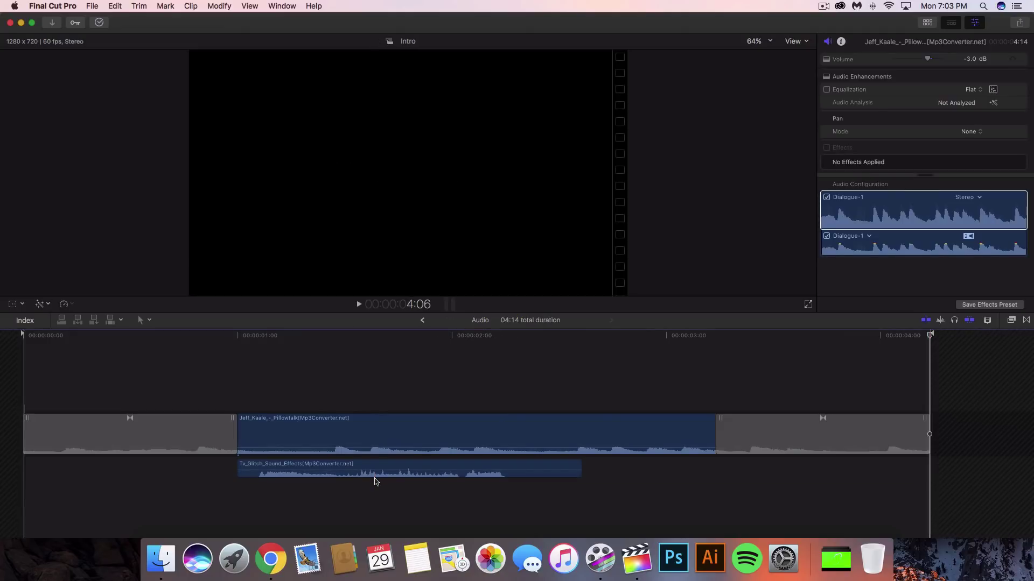
pyautogui.click(317, 429)
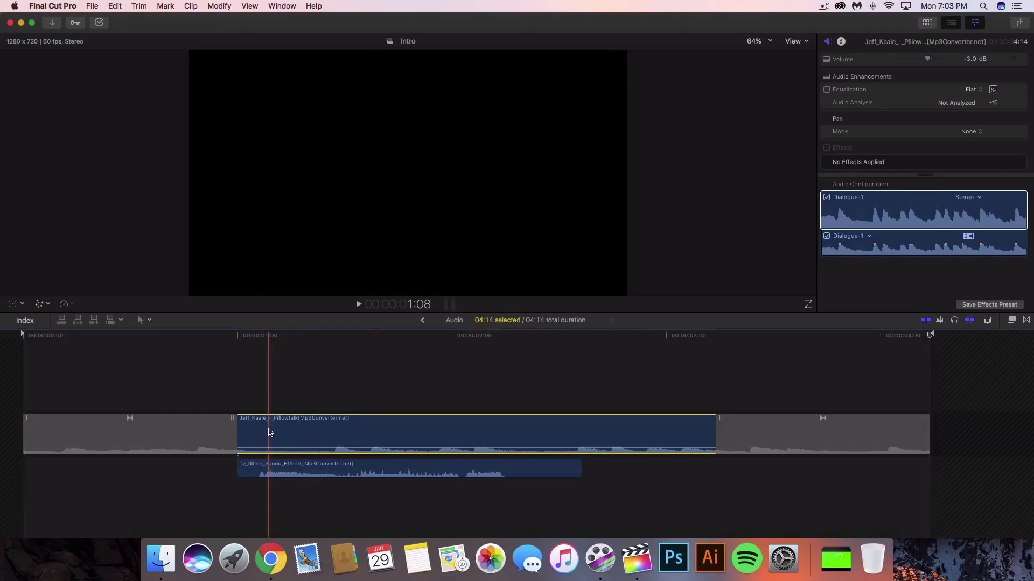
pyautogui.click(422, 320)
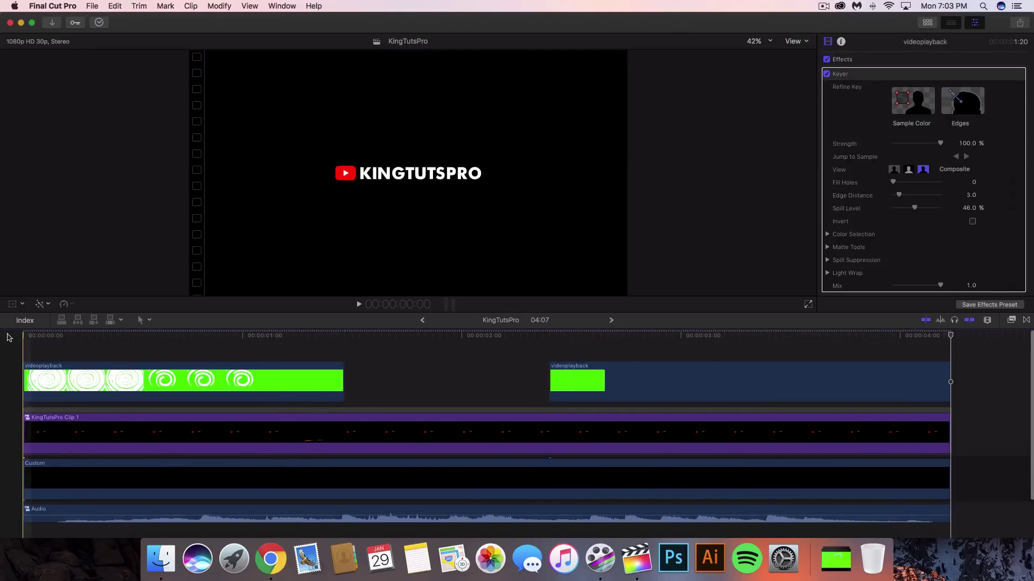
pyautogui.click(975, 23)
pyautogui.press('super+shift+f')
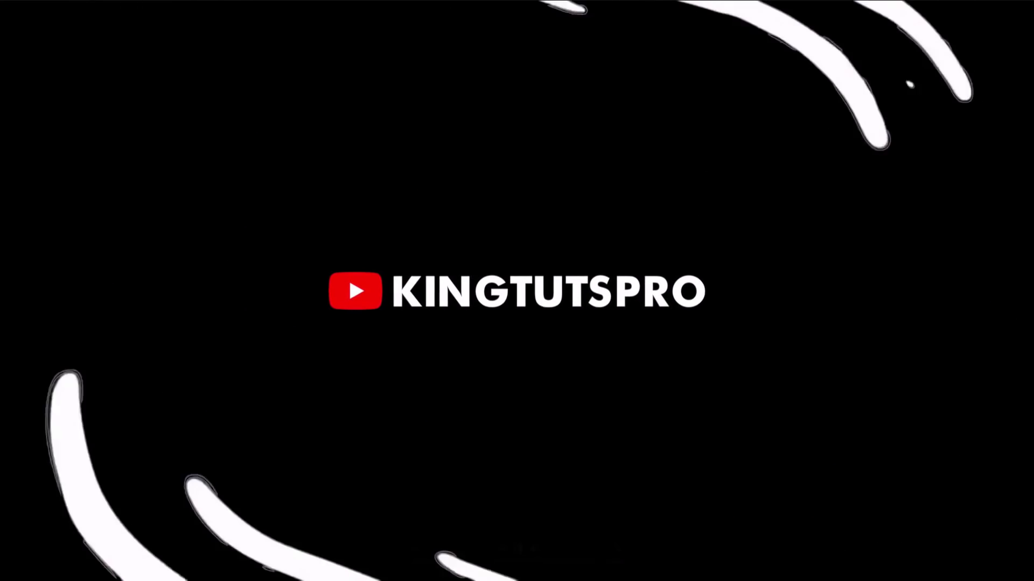
pyautogui.press('Escape')
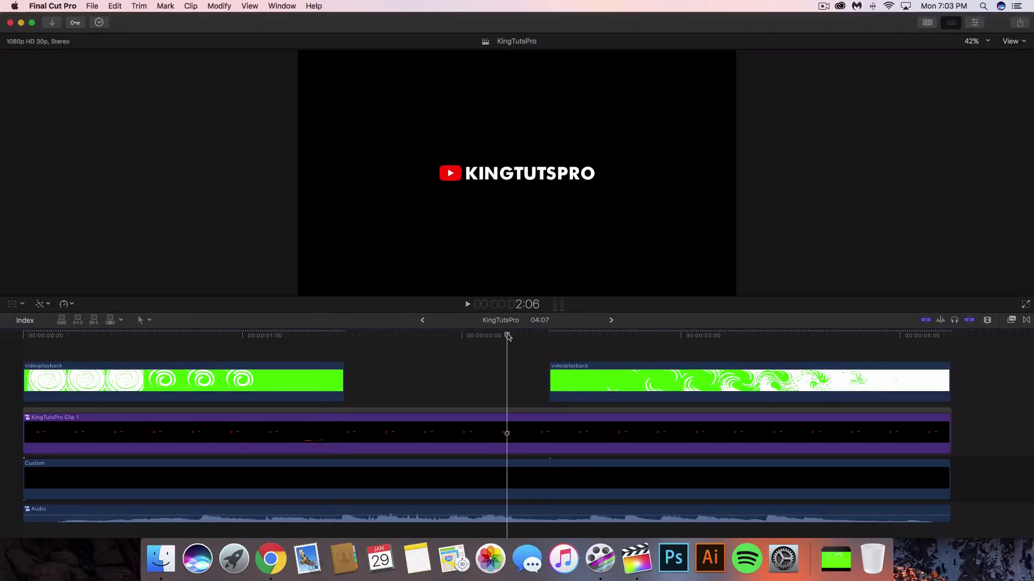